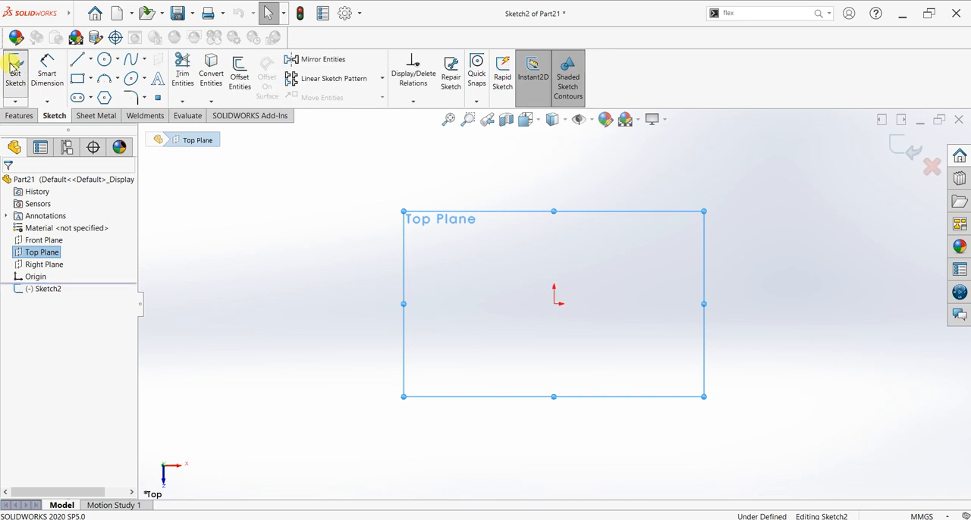
Step: Sketch a corner rectangle about 154 by 79 mm on the Top Plane, starting at the origin
{"action": "left_click", "coordinate": [77, 79]}
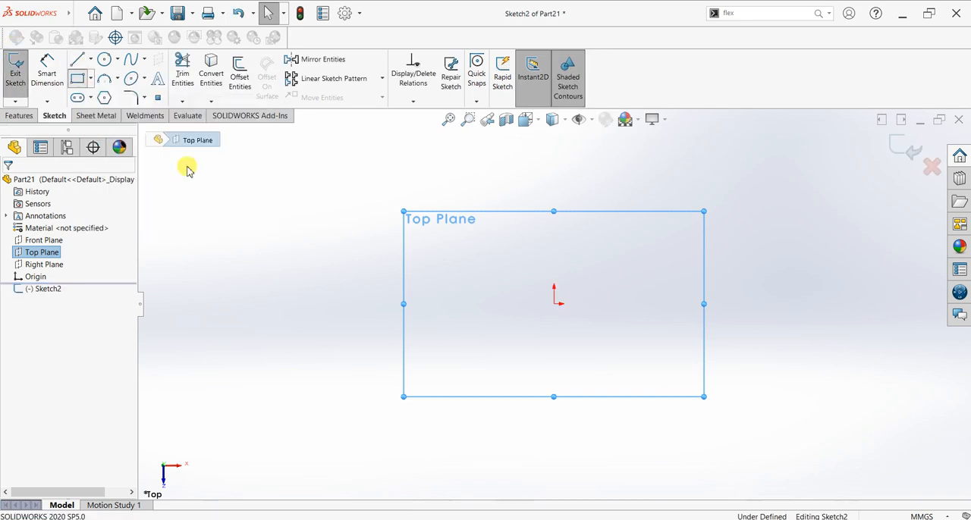
{"action": "left_click", "coordinate": [554, 304]}
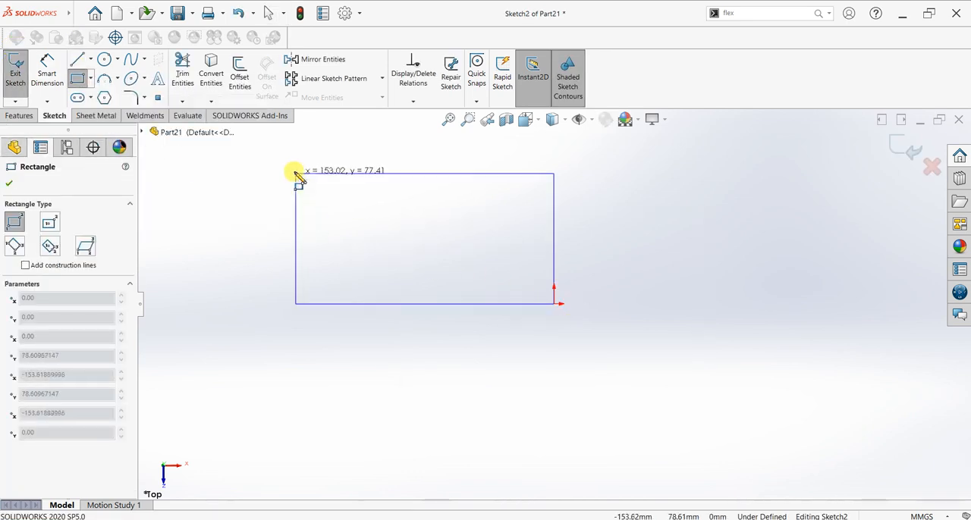
{"action": "left_click", "coordinate": [294, 171]}
Step: Dimension the rectangle to 150 mm long and 80 mm wide
{"action": "left_click", "coordinate": [47, 74]}
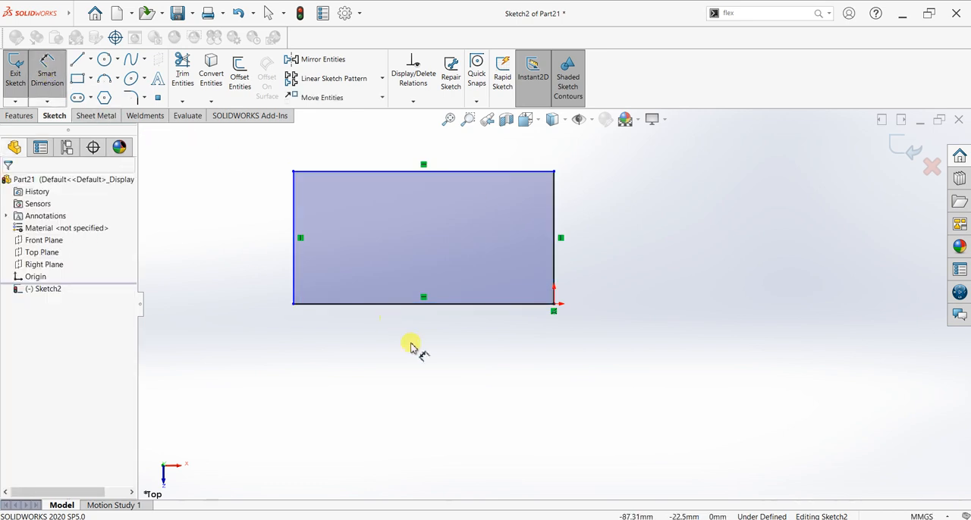
{"action": "left_click", "coordinate": [426, 305]}
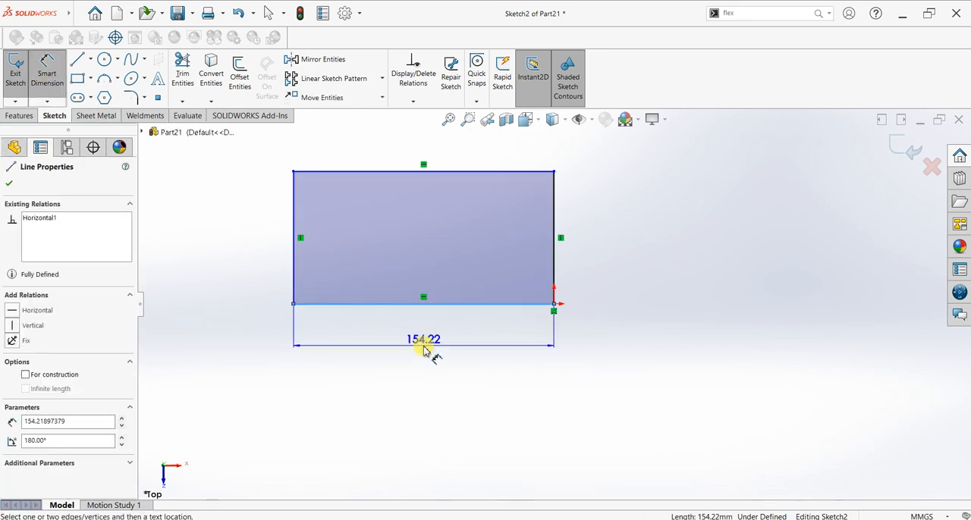
{"action": "left_click", "coordinate": [423, 347]}
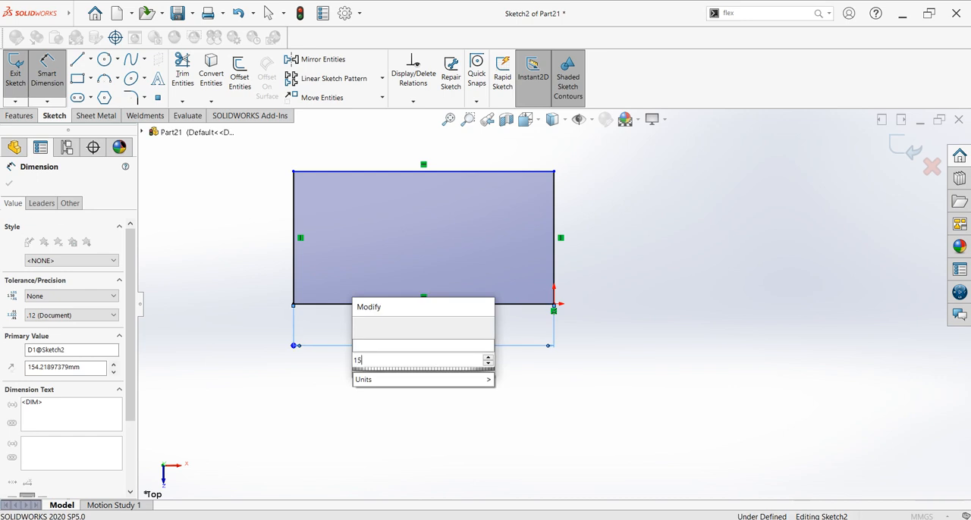
{"action": "type", "text": "150"}
{"action": "key", "text": "Return"}
{"action": "left_click", "coordinate": [553, 276]}
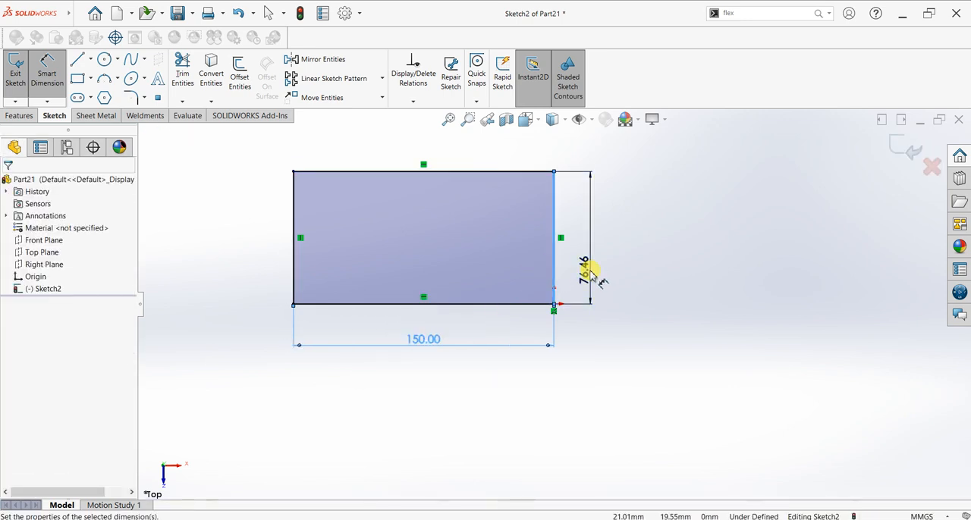
{"action": "left_click", "coordinate": [590, 270]}
{"action": "type", "text": "80"}
{"action": "key", "text": "Return"}
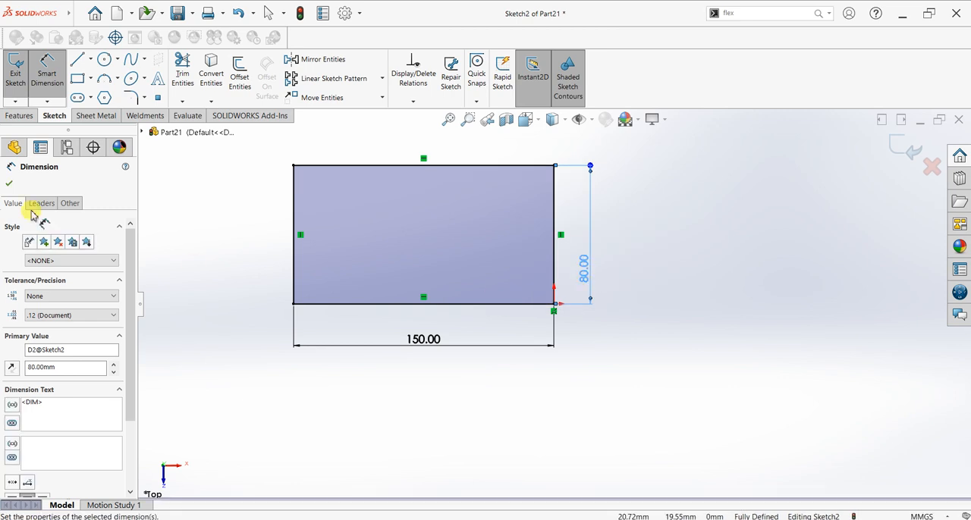
{"action": "left_click", "coordinate": [8, 183]}
Step: Extrude the rectangle 15 mm as a blind boss to form the base plate
{"action": "left_click", "coordinate": [20, 115]}
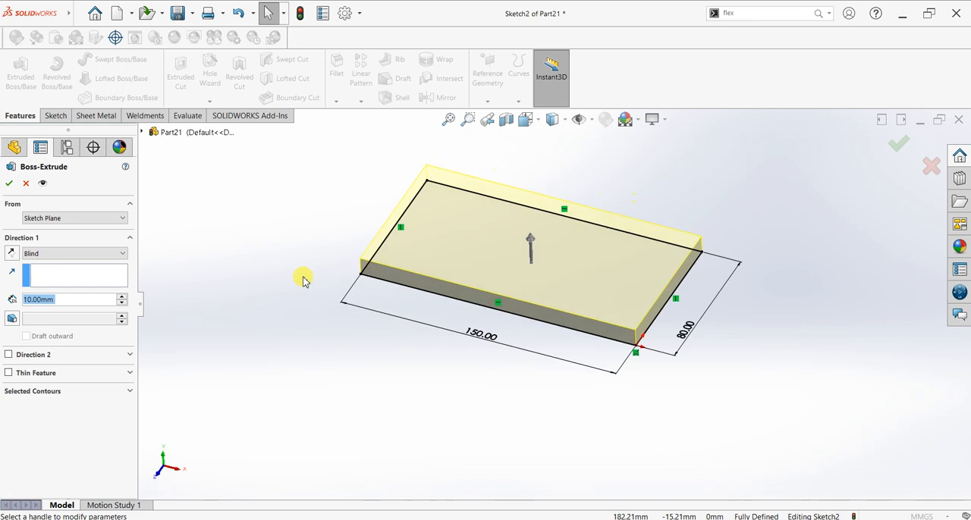
{"action": "type", "text": "20"}
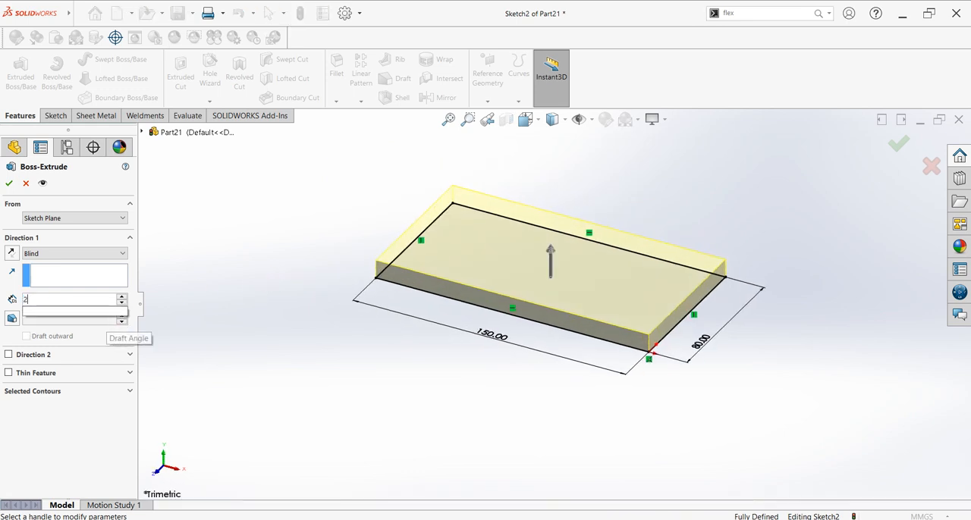
{"action": "key", "text": "Return"}
{"action": "type", "text": "15"}
{"action": "key", "text": "Return"}
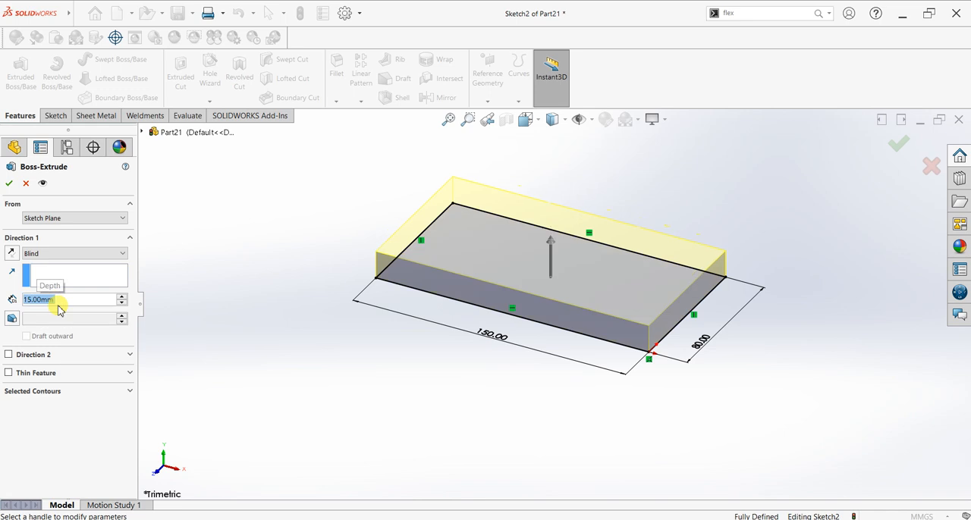
{"action": "left_click", "coordinate": [9, 183]}
Step: Change the display scene to Plain White
{"action": "middle_click_drag", "start_coordinate": [423, 311], "coordinate": [529, 180]}
{"action": "left_click", "coordinate": [623, 120]}
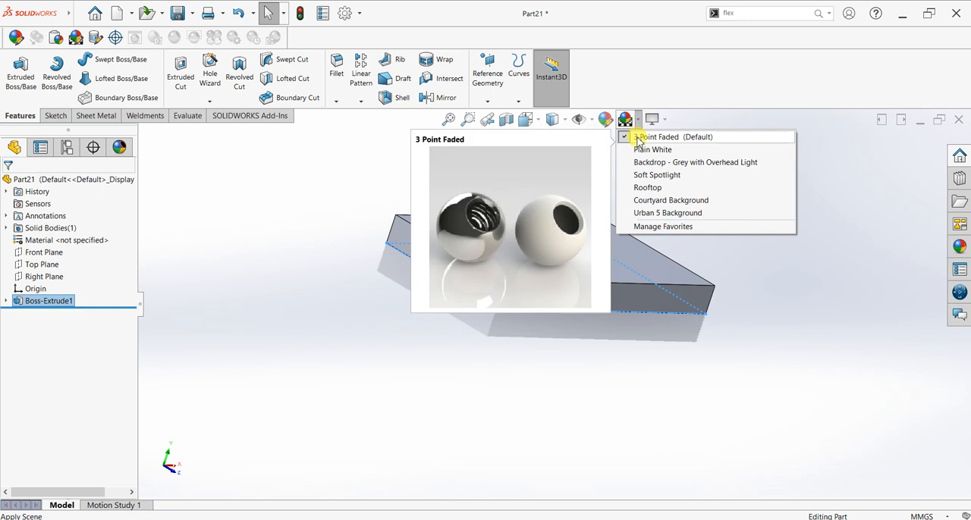
{"action": "left_click", "coordinate": [636, 149]}
Step: Start a sketch on the plate's 80 mm end face and draw a vertical line about 79 mm long up from the lower corner opposite the origin
{"action": "left_click", "coordinate": [473, 273]}
{"action": "key", "text": "ctrl+8"}
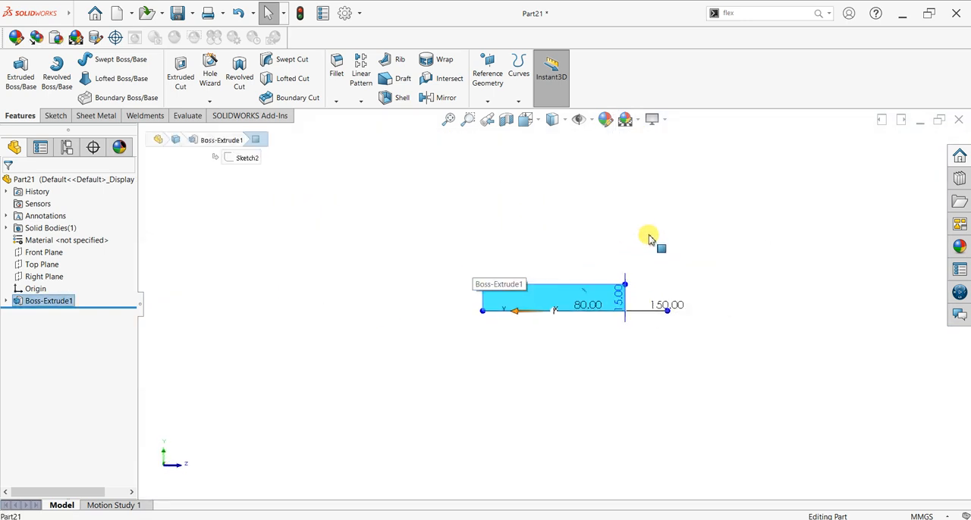
{"action": "left_click", "coordinate": [56, 115]}
{"action": "left_click", "coordinate": [15, 66]}
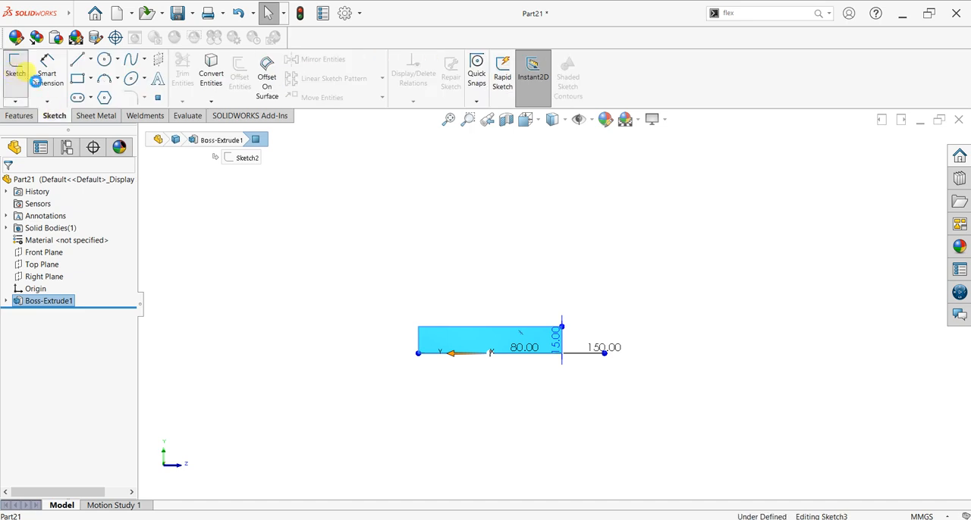
{"action": "left_click", "coordinate": [78, 61]}
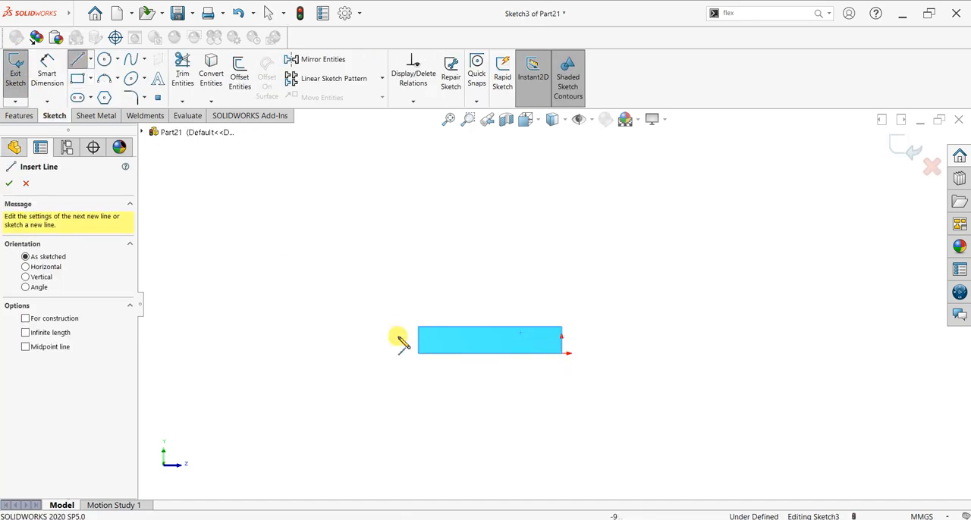
{"action": "left_click", "coordinate": [418, 353]}
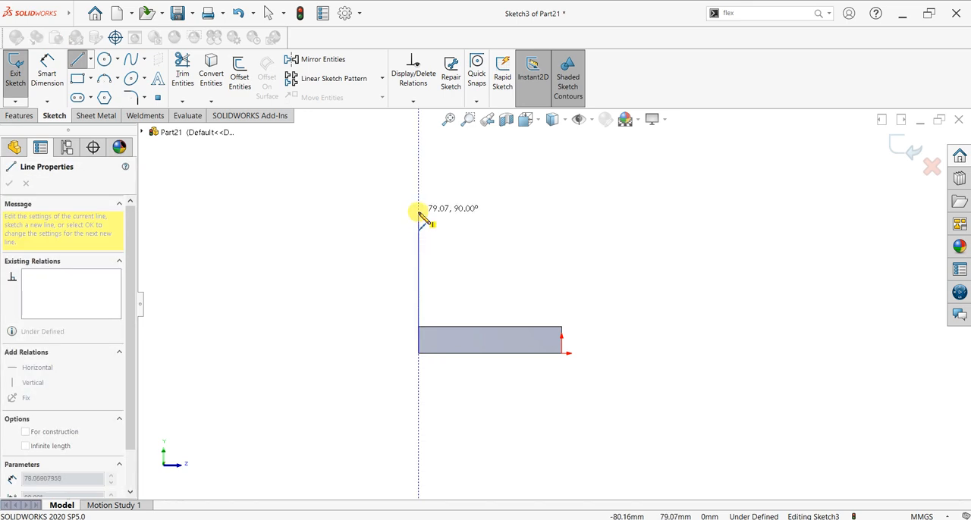
{"action": "left_click", "coordinate": [418, 213]}
{"action": "key", "text": "Escape"}
{"action": "key", "text": "Escape"}
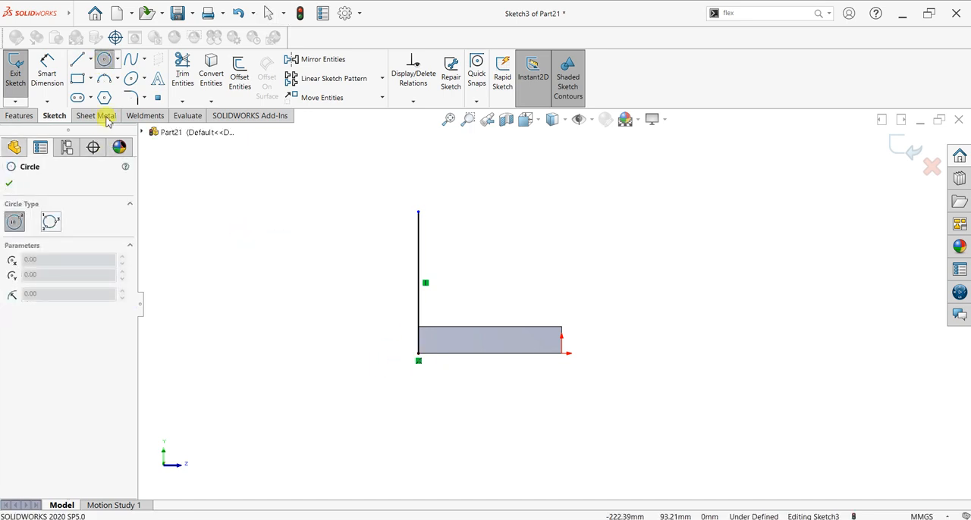
Step: Draw a line along the end face's 80 mm lower edge and continue it up the short edge at the origin
{"action": "left_click", "coordinate": [79, 61]}
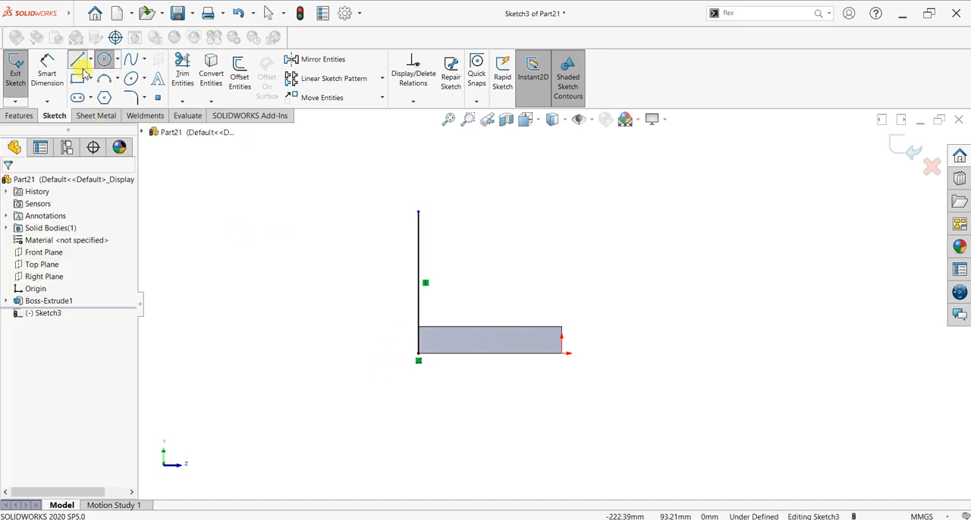
{"action": "left_click", "coordinate": [419, 354]}
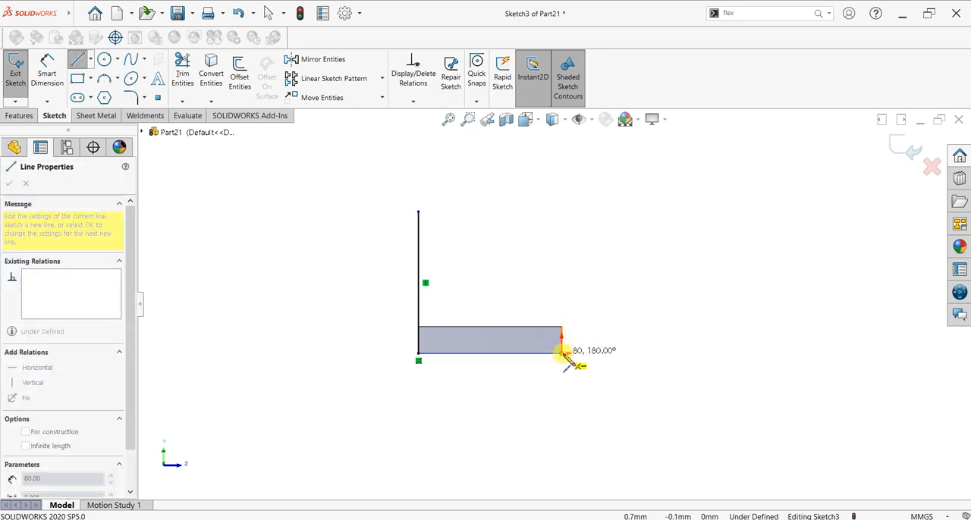
{"action": "left_click", "coordinate": [563, 354]}
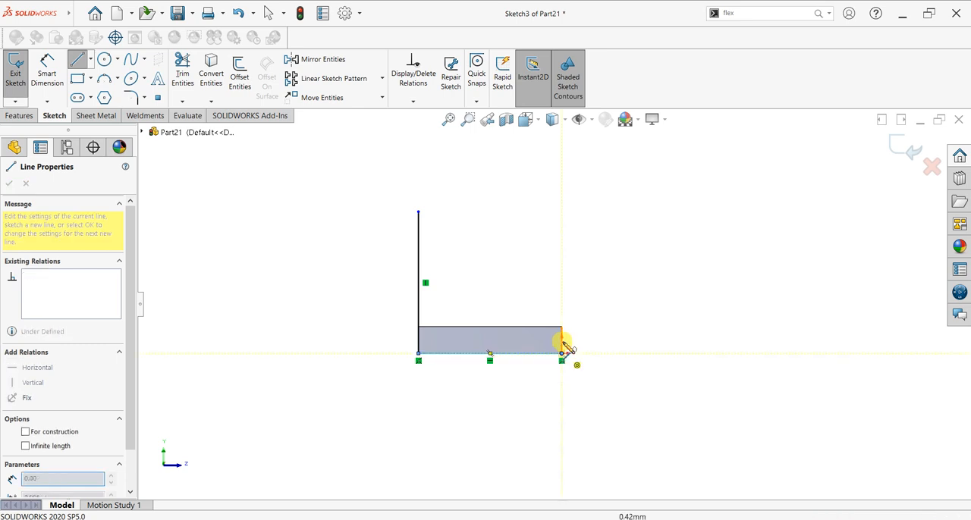
{"action": "right_click", "coordinate": [596, 252]}
{"action": "left_click", "coordinate": [603, 264]}
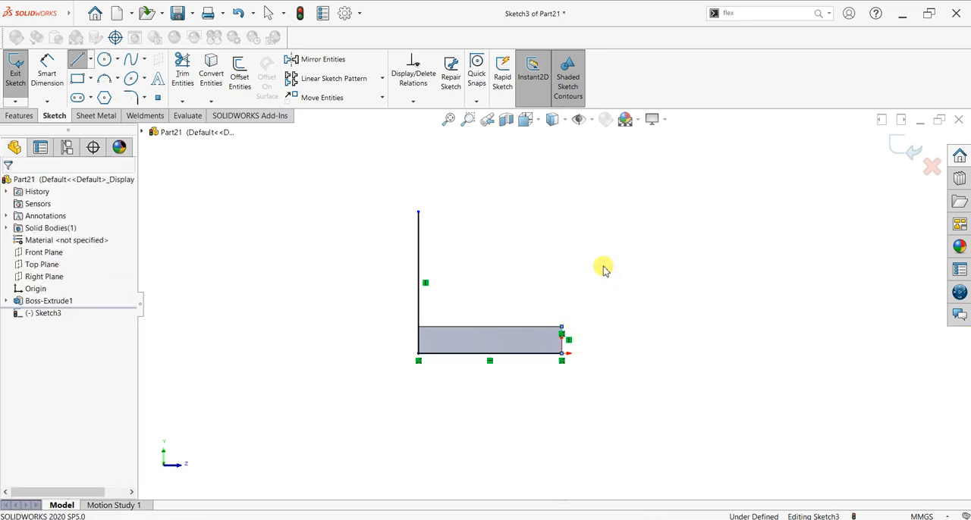
Step: Close the profile with a three-point arc of about 60 mm radius from the tall line's upper end to the short line's upper end
{"action": "left_click", "coordinate": [106, 80]}
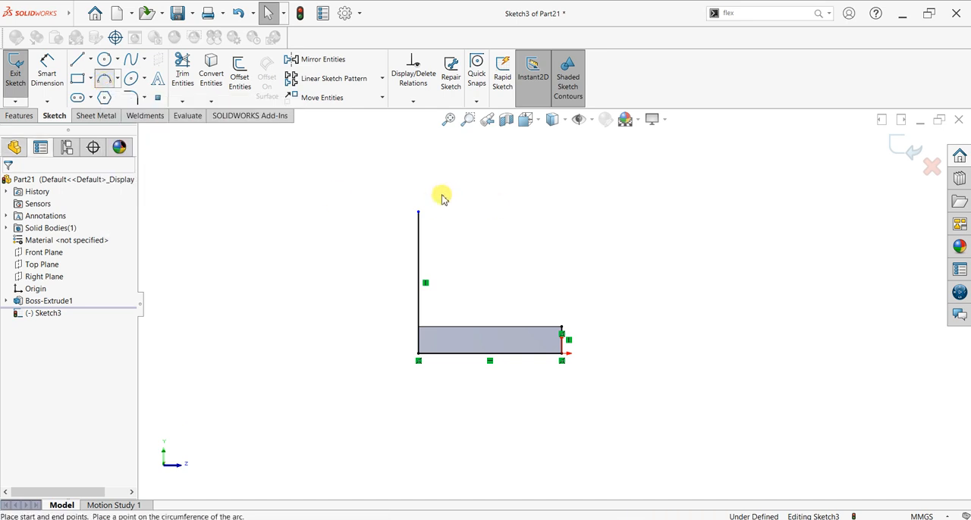
{"action": "left_click", "coordinate": [419, 213]}
{"action": "left_click", "coordinate": [562, 329]}
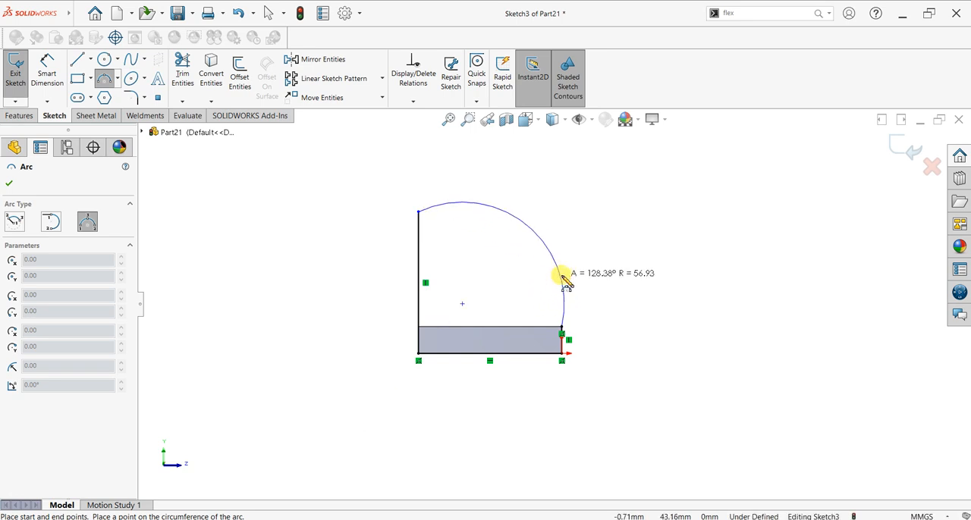
{"action": "left_click", "coordinate": [563, 286]}
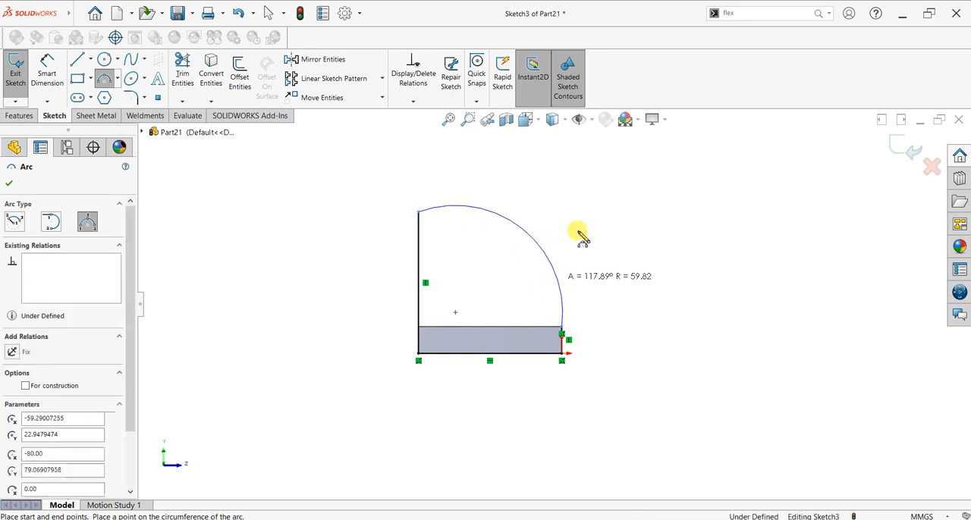
{"action": "key", "text": "Escape"}
Step: Add a tangent relation between the arc and the short vertical line
{"action": "left_click", "coordinate": [566, 332]}
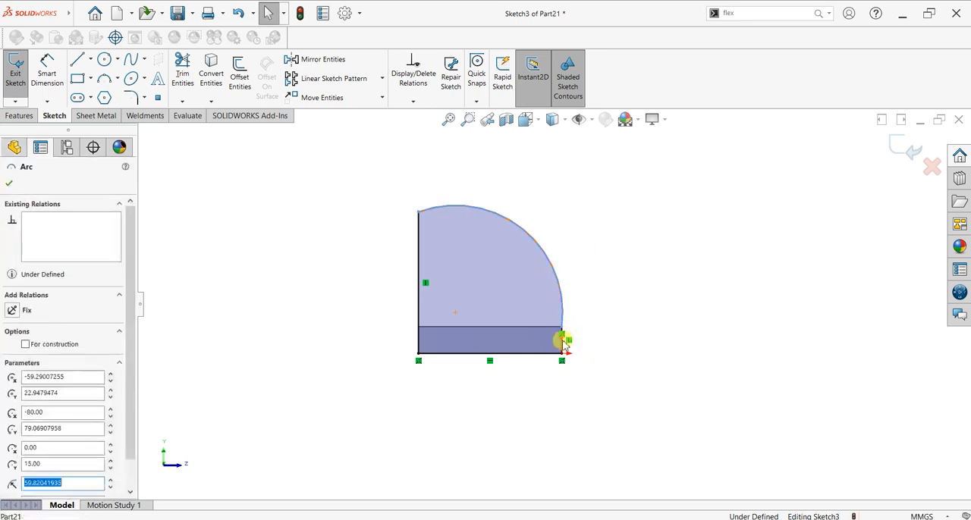
{"action": "left_click", "coordinate": [563, 340], "text": "ctrl"}
{"action": "scroll", "coordinate": [585, 332], "scroll_direction": "down", "scroll_amount": 4}
{"action": "left_click", "coordinate": [585, 331]}
{"action": "left_click", "coordinate": [538, 338]}
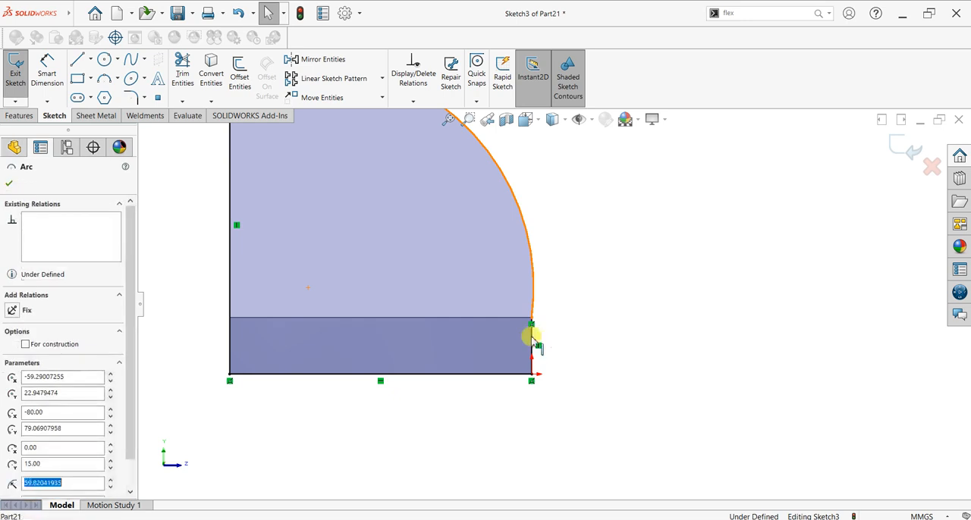
{"action": "left_click", "coordinate": [556, 319]}
{"action": "left_click", "coordinate": [555, 310], "text": "ctrl"}
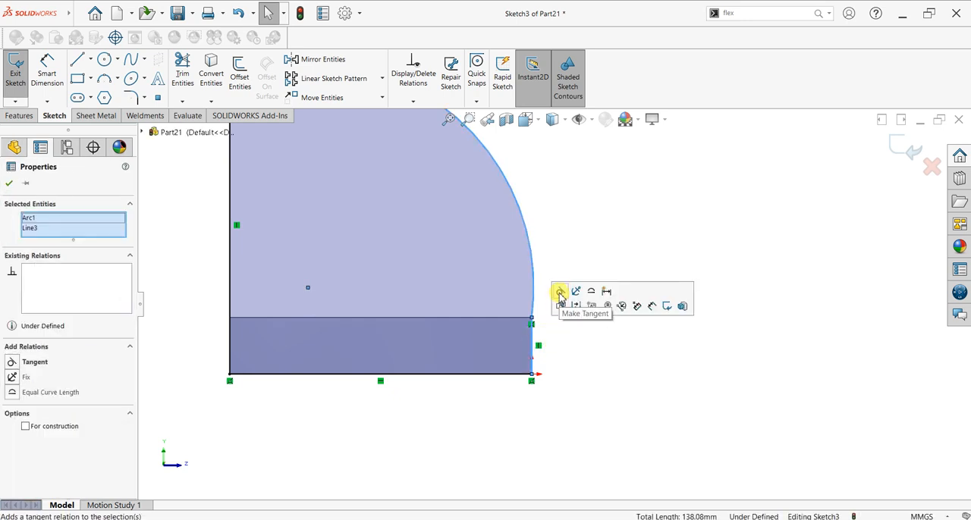
{"action": "left_click", "coordinate": [560, 292]}
{"action": "left_click", "coordinate": [8, 185]}
{"action": "mouse_move", "coordinate": [502, 300]}
{"action": "middle_mouse_down"}
{"action": "mouse_move", "coordinate": [596, 304]}
{"action": "mouse_move", "coordinate": [507, 295]}
{"action": "mouse_move", "coordinate": [472, 336]}
{"action": "mouse_move", "coordinate": [423, 240]}
{"action": "middle_mouse_up"}
{"action": "left_click", "coordinate": [19, 116]}
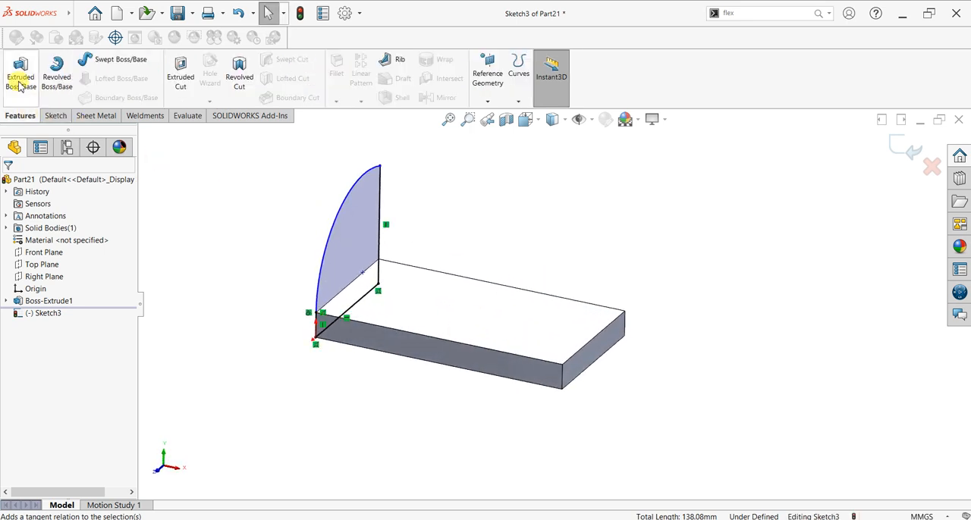
{"action": "left_click", "coordinate": [20, 76]}
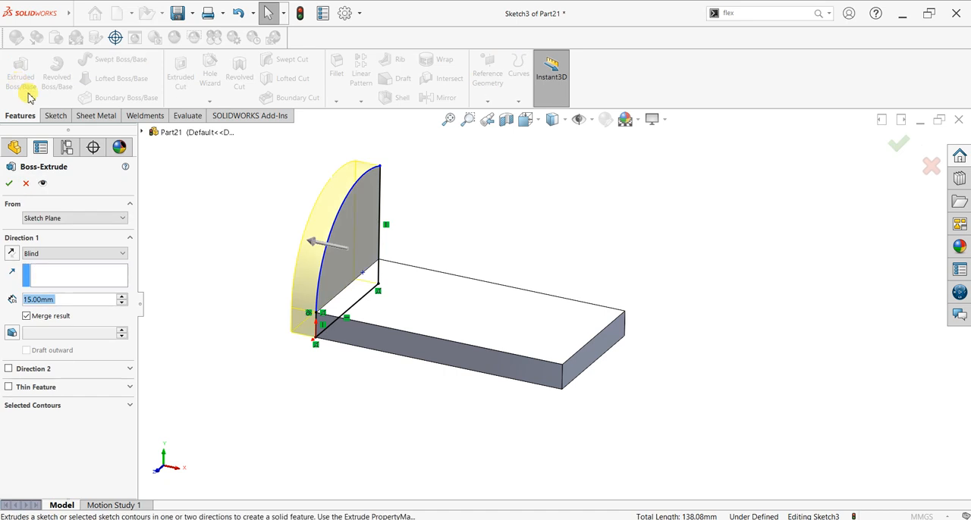
{"action": "left_click", "coordinate": [25, 185]}
Step: Dimension the profile's tall vertical line to 80 mm
{"action": "left_click", "coordinate": [62, 117]}
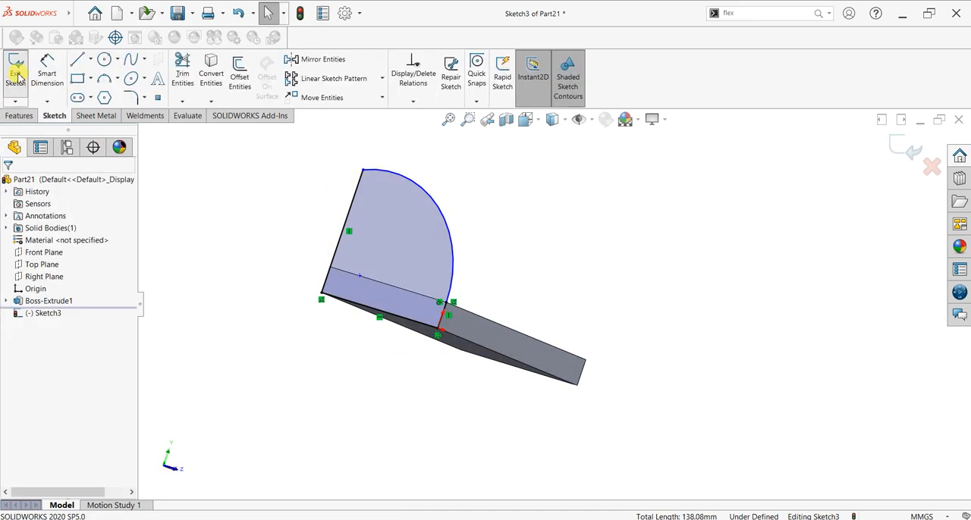
{"action": "left_click", "coordinate": [295, 254]}
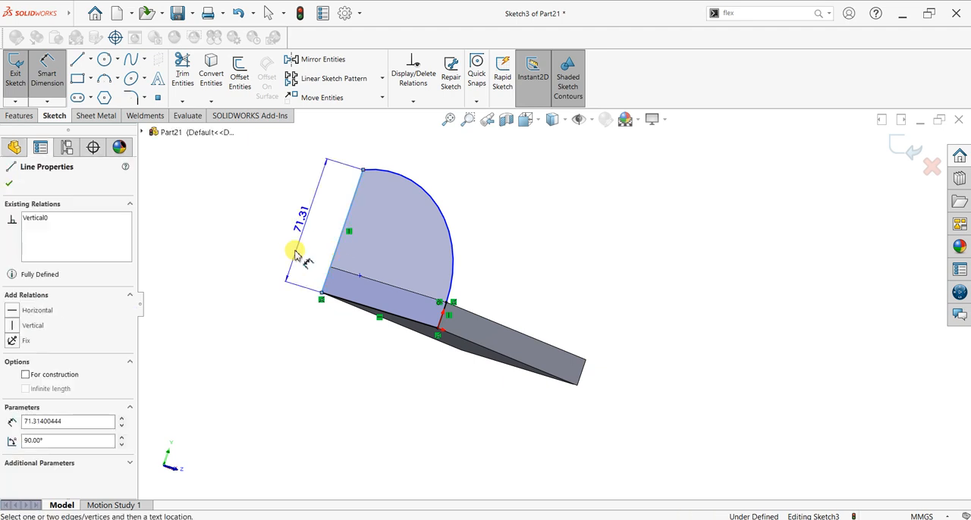
{"action": "left_click", "coordinate": [295, 254]}
{"action": "type", "text": "80"}
{"action": "key", "text": "Return"}
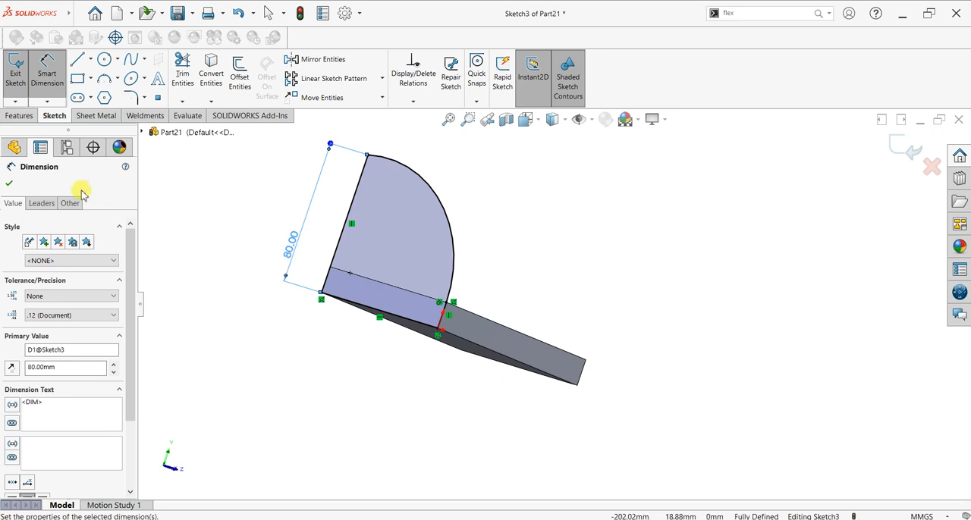
{"action": "left_click", "coordinate": [8, 185]}
Step: Extrude the arc profile 15 mm with the direction reversed so that it sits over the base plate
{"action": "left_click", "coordinate": [18, 118]}
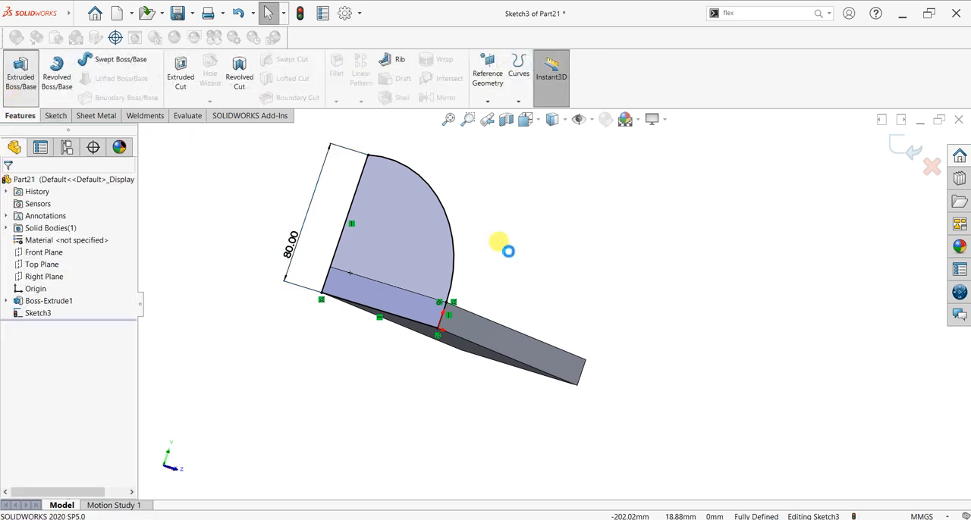
{"action": "middle_click_drag", "start_coordinate": [503, 326], "coordinate": [404, 319]}
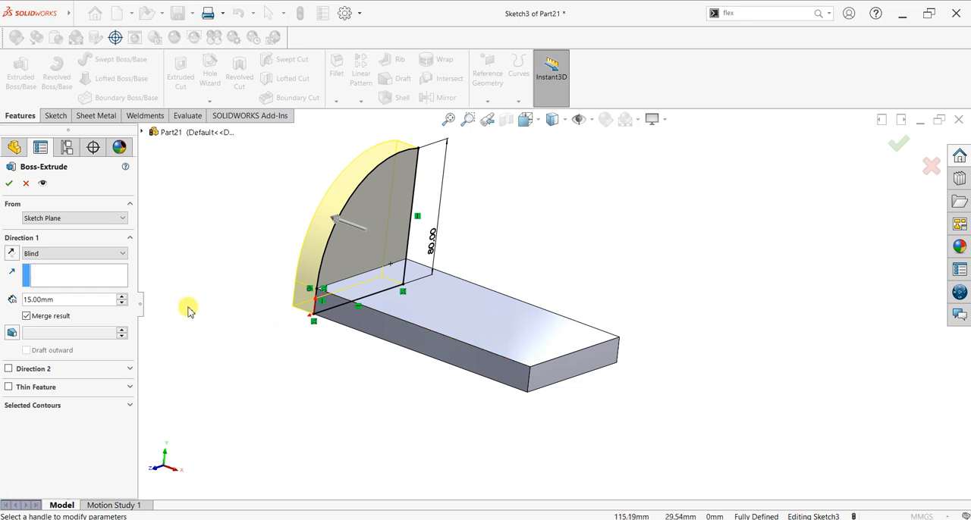
{"action": "left_click", "coordinate": [17, 256]}
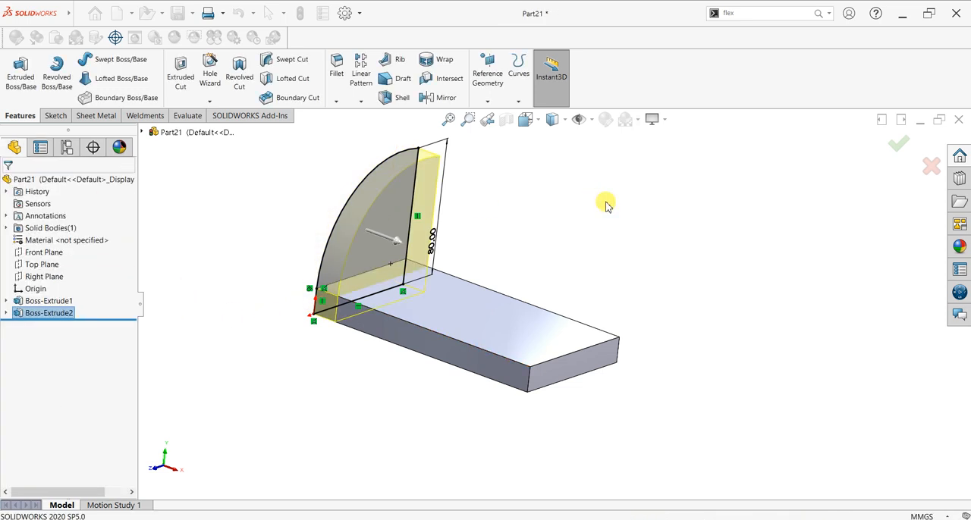
Step: On the base plate's rear long side face, sketch a rectangle about 56 mm tall from the bottom edge's midpoint to the wall's inner edge
{"action": "middle_click_drag", "start_coordinate": [622, 278], "coordinate": [511, 325]}
{"action": "left_click", "coordinate": [512, 328]}
{"action": "key", "text": "ctrl+8"}
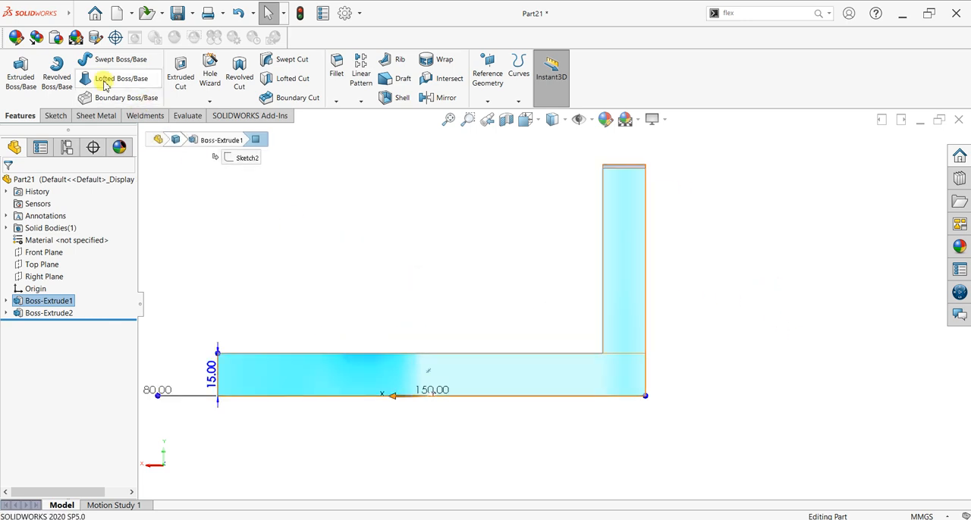
{"action": "left_click", "coordinate": [56, 115]}
{"action": "left_click", "coordinate": [15, 72]}
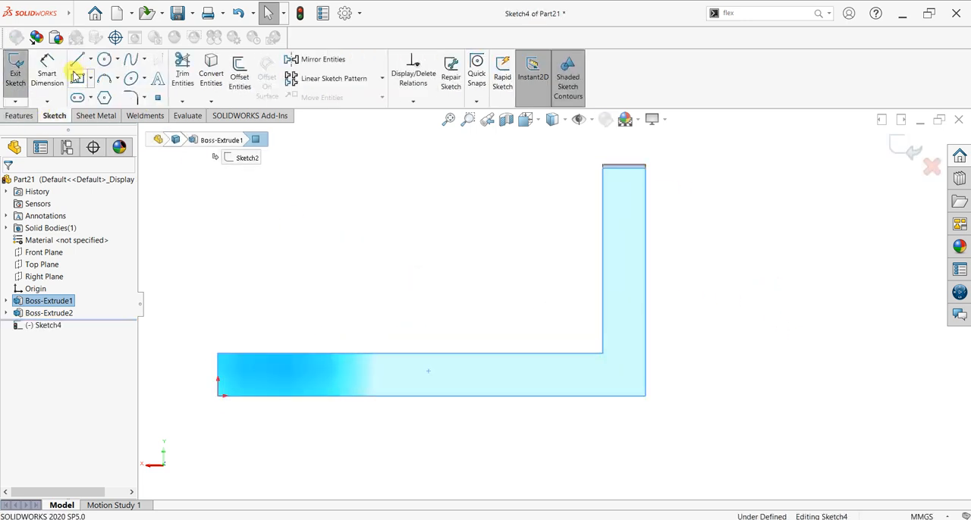
{"action": "left_click", "coordinate": [76, 64]}
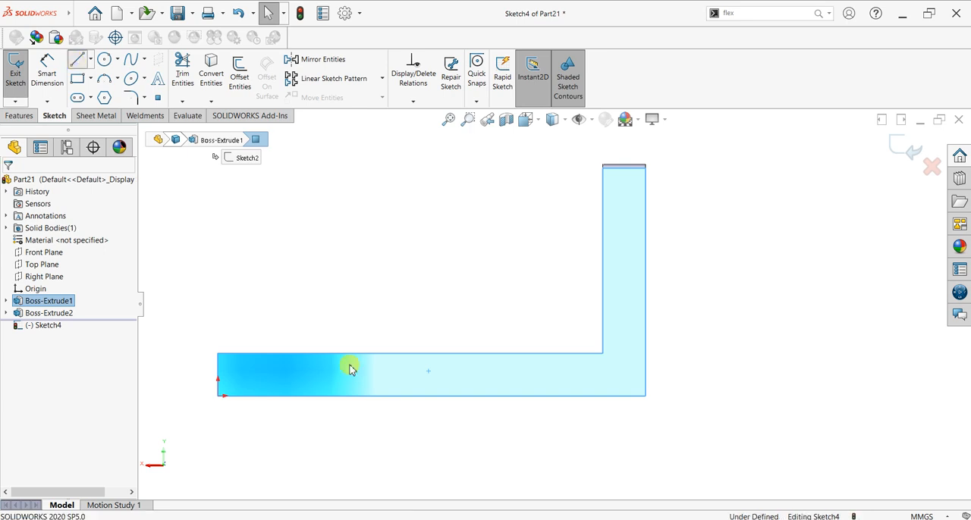
{"action": "left_click", "coordinate": [431, 396]}
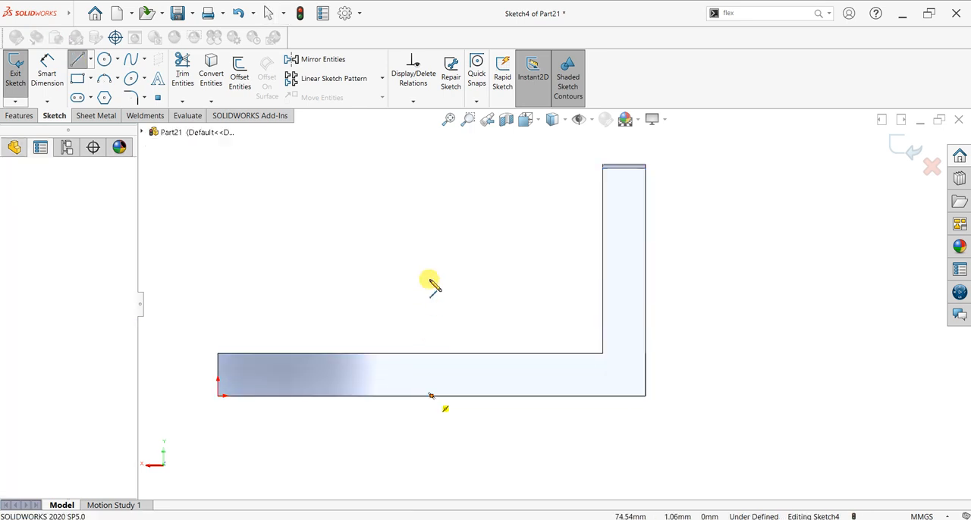
{"action": "left_click", "coordinate": [431, 235]}
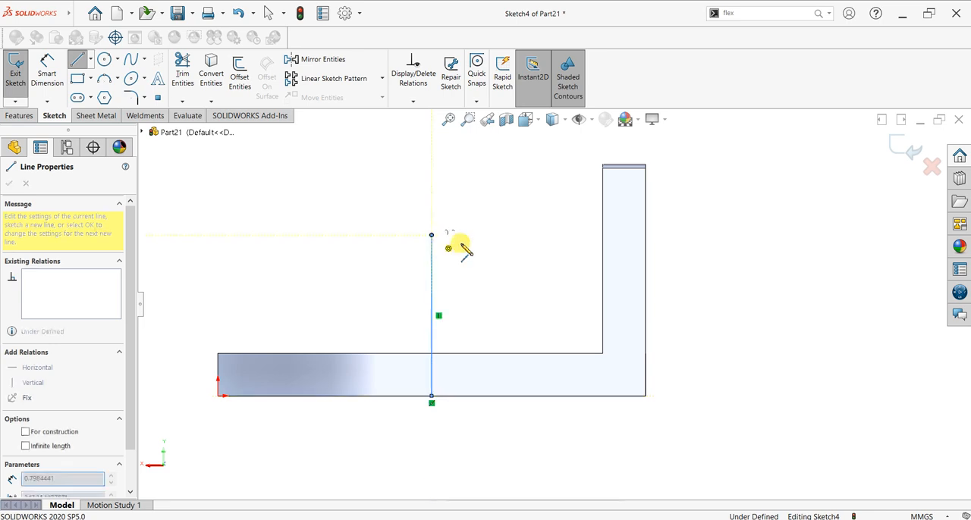
{"action": "left_click", "coordinate": [603, 236]}
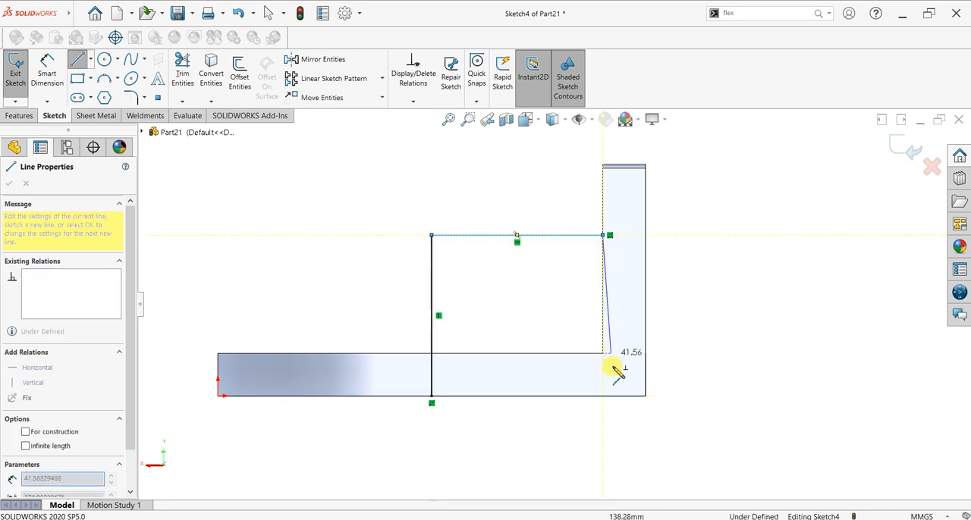
{"action": "left_click", "coordinate": [603, 396]}
{"action": "left_click", "coordinate": [431, 395]}
{"action": "right_click", "coordinate": [353, 244]}
{"action": "left_click", "coordinate": [361, 249]}
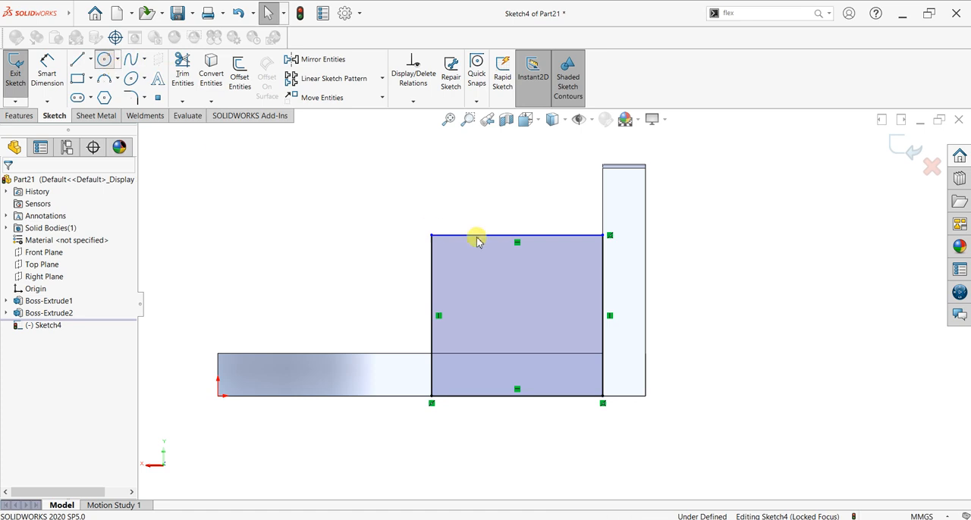
Step: Draw a circle centred on the midpoint of the rectangle's upper line and dimension its diameter to 40 mm
{"action": "left_click", "coordinate": [517, 236]}
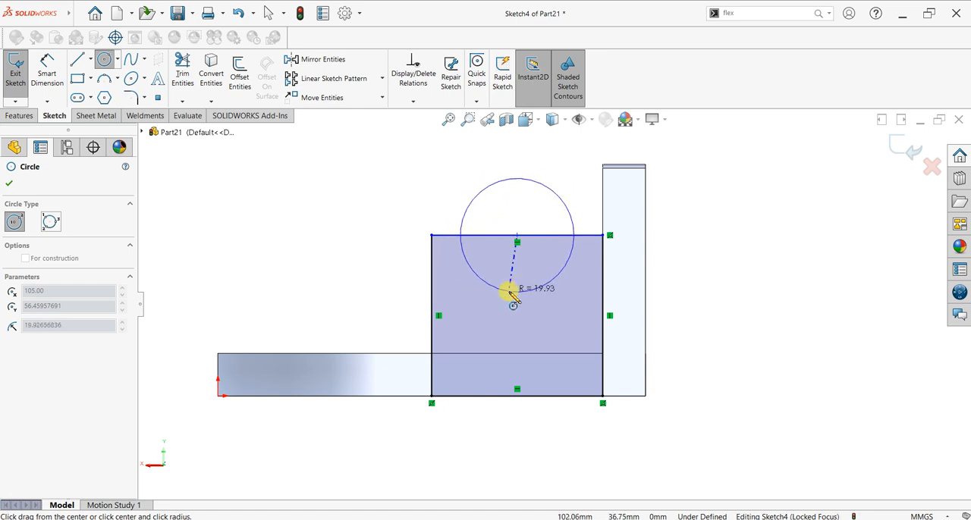
{"action": "left_click", "coordinate": [512, 291]}
{"action": "left_click", "coordinate": [52, 70]}
{"action": "left_click", "coordinate": [473, 210]}
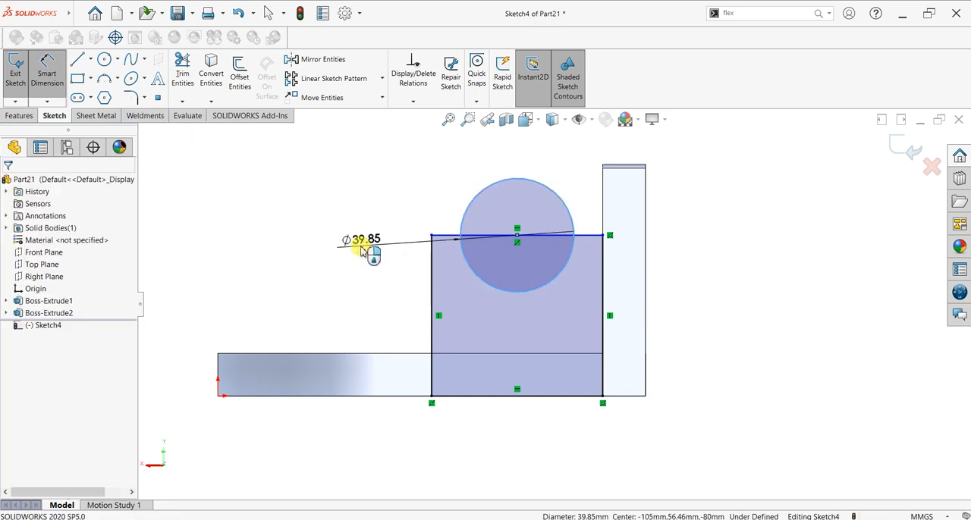
{"action": "left_click", "coordinate": [362, 253]}
{"action": "key", "text": "Return"}
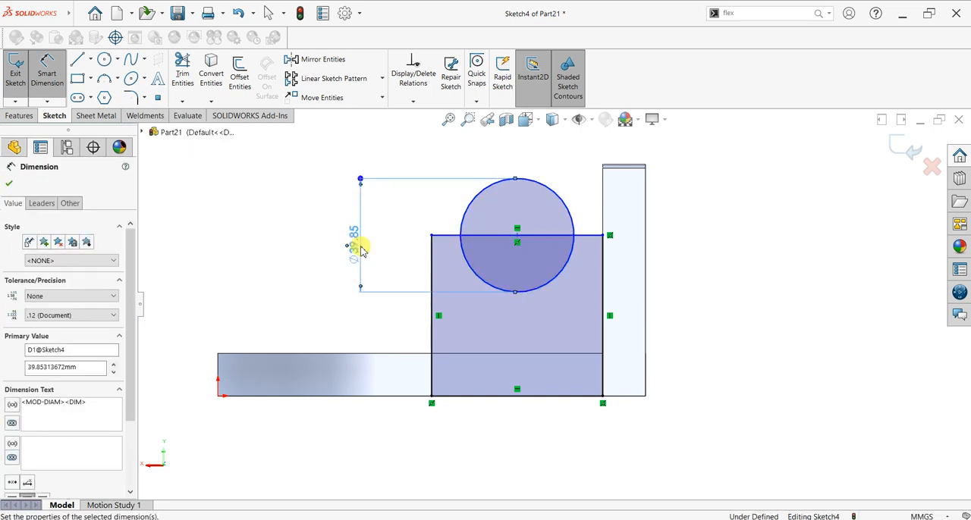
{"action": "left_click", "coordinate": [9, 182]}
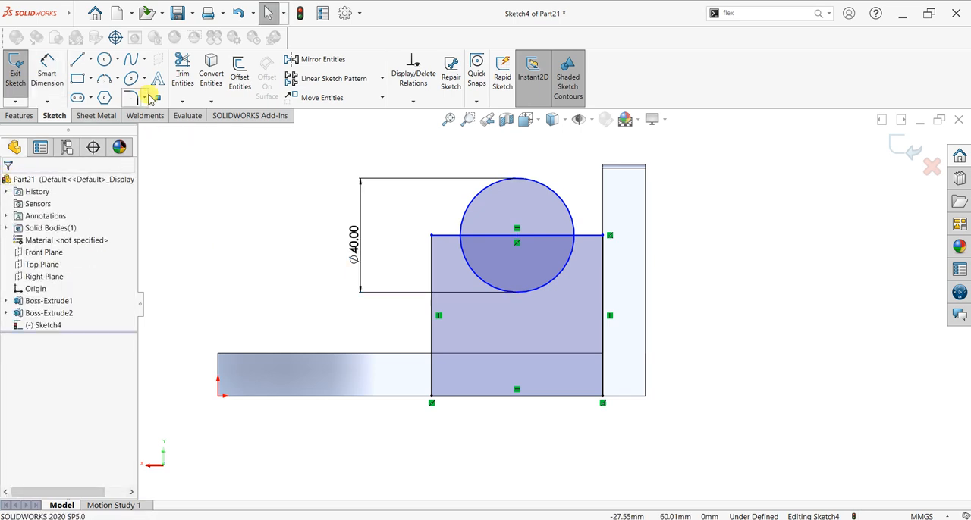
Step: Trim the circle's upper half and the line segment inside it to leave a semicircular notch in the profile
{"action": "left_click", "coordinate": [182, 76]}
{"action": "left_click_drag", "start_coordinate": [479, 222], "coordinate": [497, 258]}
{"action": "mouse_move", "coordinate": [212, 260]}
{"action": "middle_mouse_down"}
{"action": "mouse_move", "coordinate": [314, 265]}
{"action": "mouse_move", "coordinate": [341, 292]}
{"action": "middle_mouse_up"}
{"action": "left_click", "coordinate": [7, 182]}
Step: Extrude the notched profile 40 mm with the direction reversed so that it sits over the base plate
{"action": "left_click", "coordinate": [7, 115]}
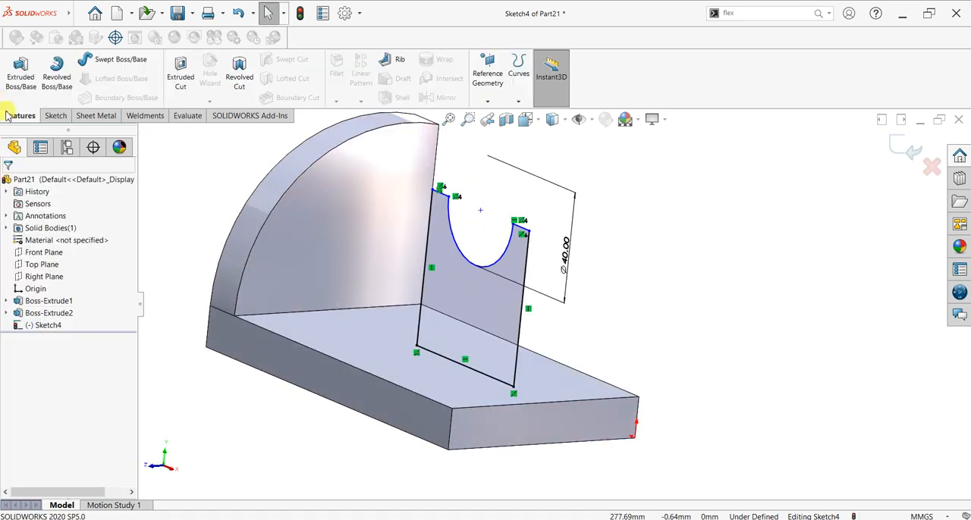
{"action": "left_click", "coordinate": [23, 79]}
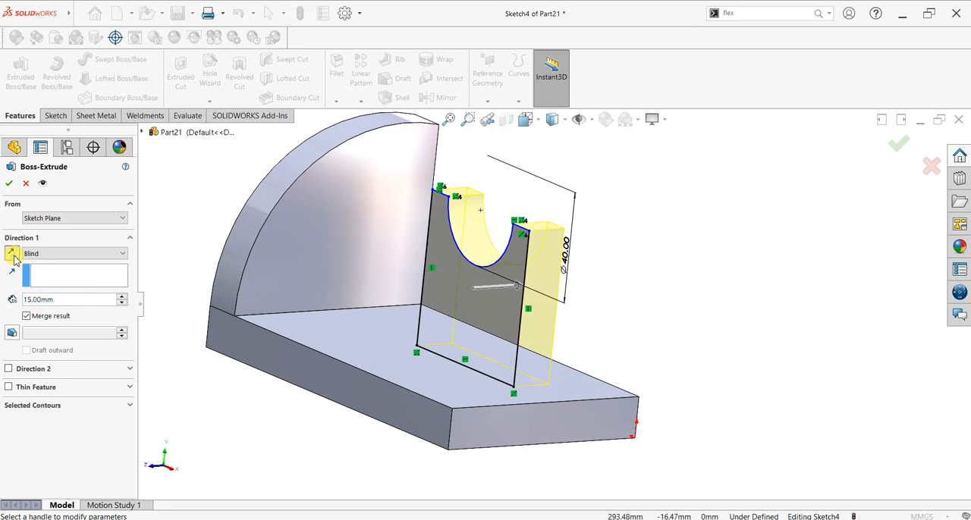
{"action": "left_click", "coordinate": [10, 253]}
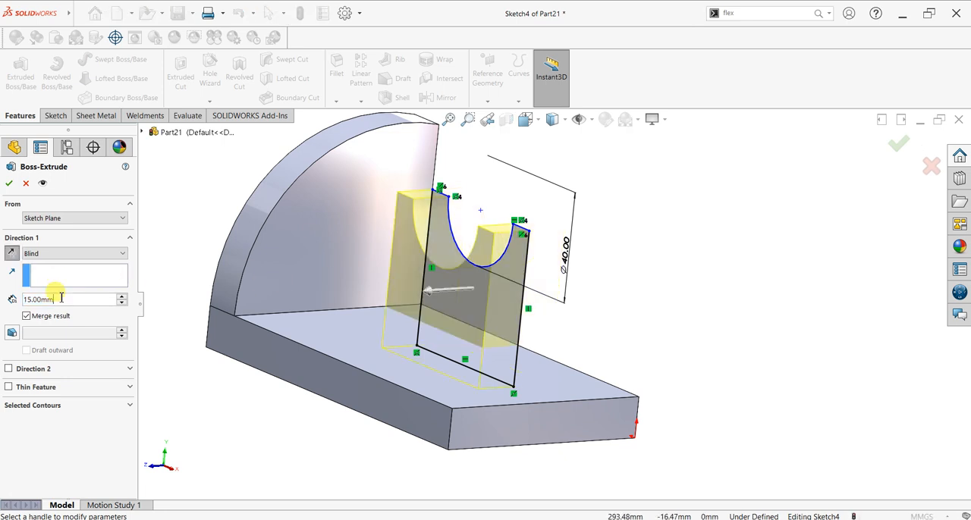
{"action": "type", "text": "40"}
{"action": "key", "text": "Return"}
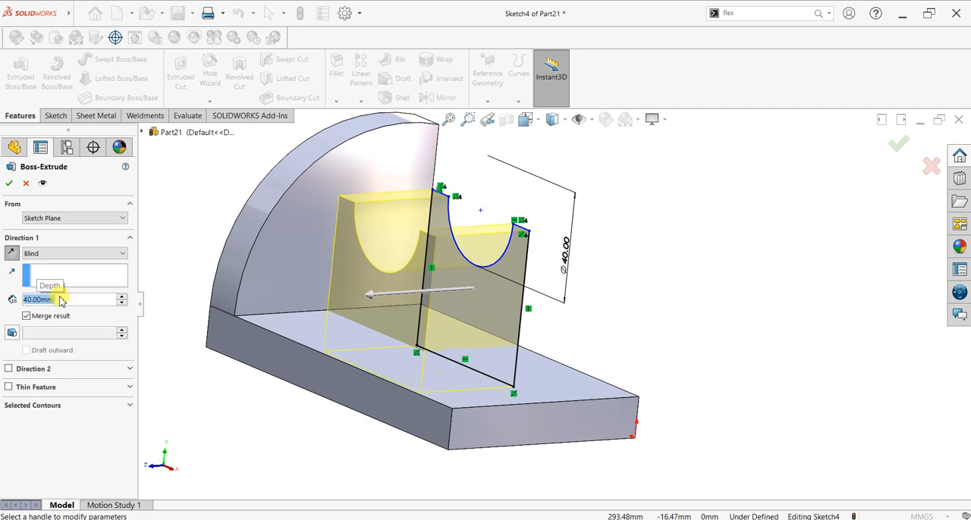
{"action": "key", "text": "Return"}
Step: On the rear side face, sketch a closed triangle joining the notched block's upper corner, its lower corner and the base plate's far upper corner
{"action": "left_click", "coordinate": [605, 306]}
{"action": "middle_click_drag", "start_coordinate": [606, 306], "coordinate": [486, 312]}
{"action": "left_click", "coordinate": [494, 337]}
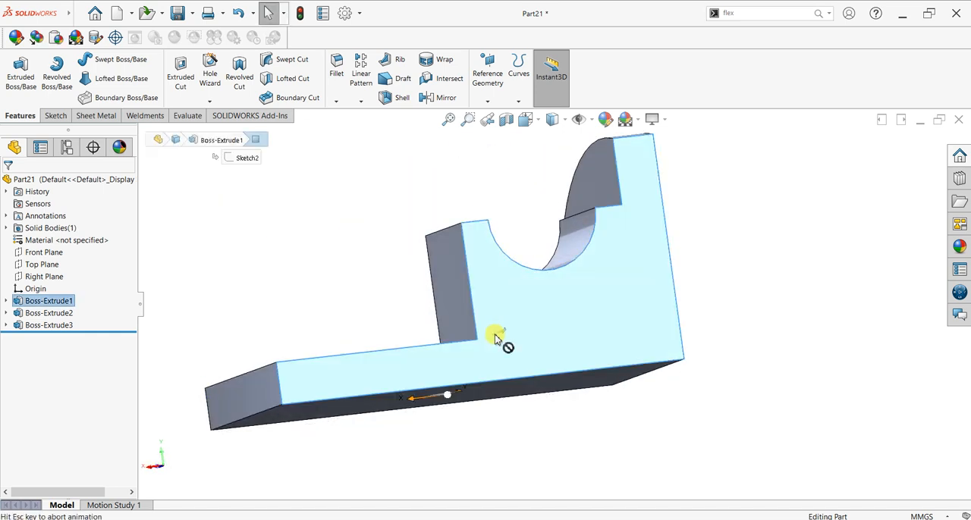
{"action": "left_click", "coordinate": [56, 116]}
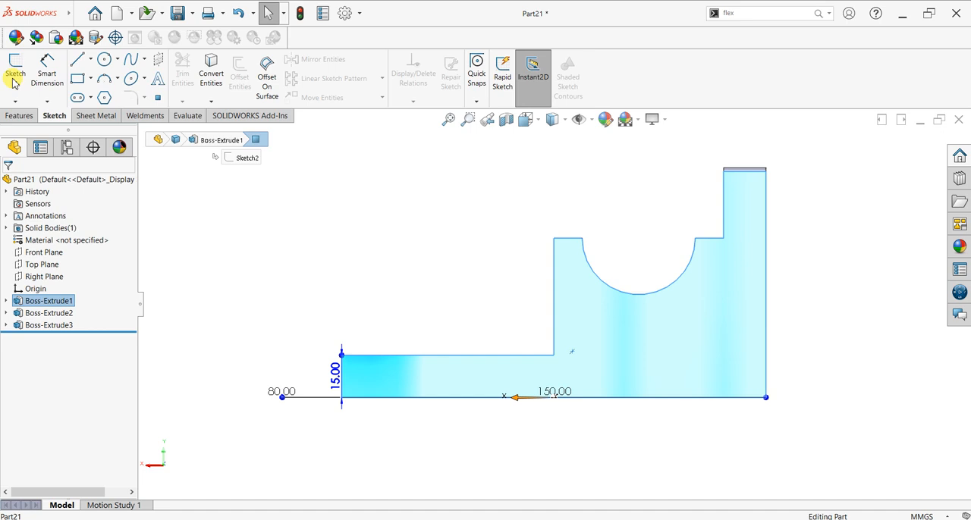
{"action": "left_click", "coordinate": [14, 76]}
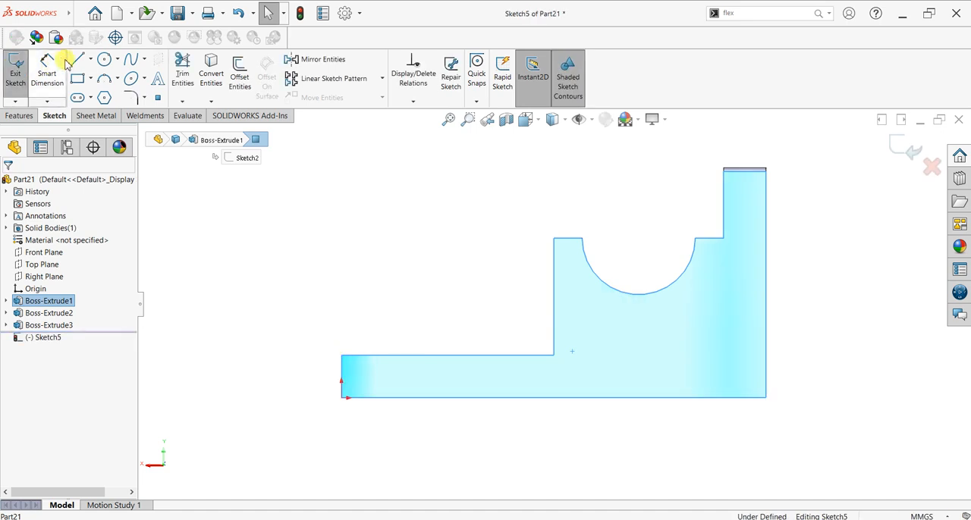
{"action": "left_click", "coordinate": [555, 242]}
{"action": "left_click", "coordinate": [554, 356]}
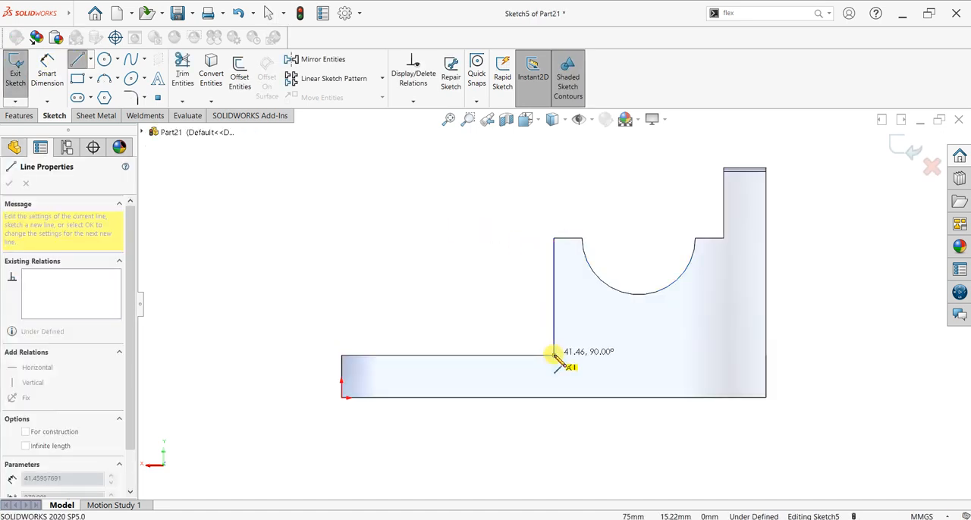
{"action": "left_click", "coordinate": [342, 356]}
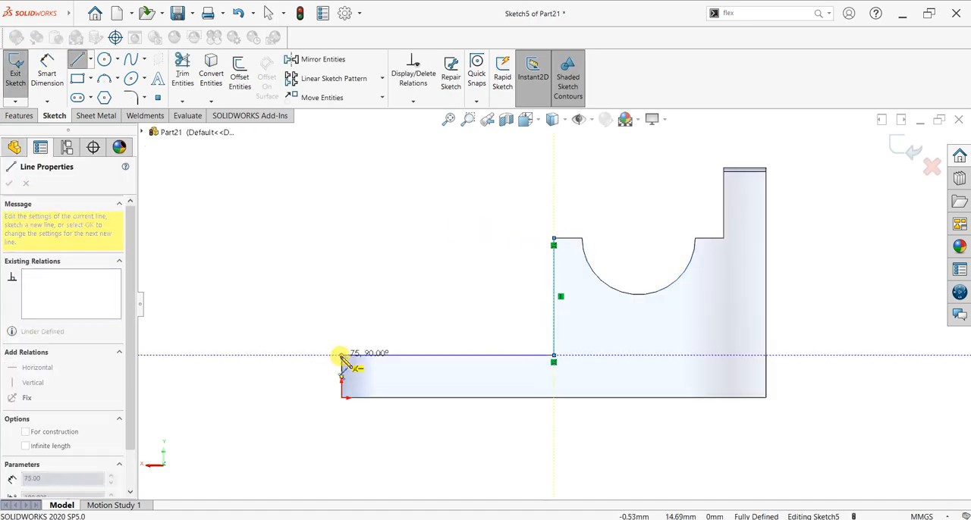
{"action": "left_click", "coordinate": [554, 241]}
{"action": "key", "text": "Escape"}
Step: Extrude the triangle 10 mm with the direction reversed to form a rib over the base plate
{"action": "mouse_move", "coordinate": [330, 261]}
{"action": "middle_mouse_down"}
{"action": "mouse_move", "coordinate": [392, 251]}
{"action": "mouse_move", "coordinate": [453, 294]}
{"action": "mouse_move", "coordinate": [395, 277]}
{"action": "middle_mouse_up"}
{"action": "left_click", "coordinate": [19, 116]}
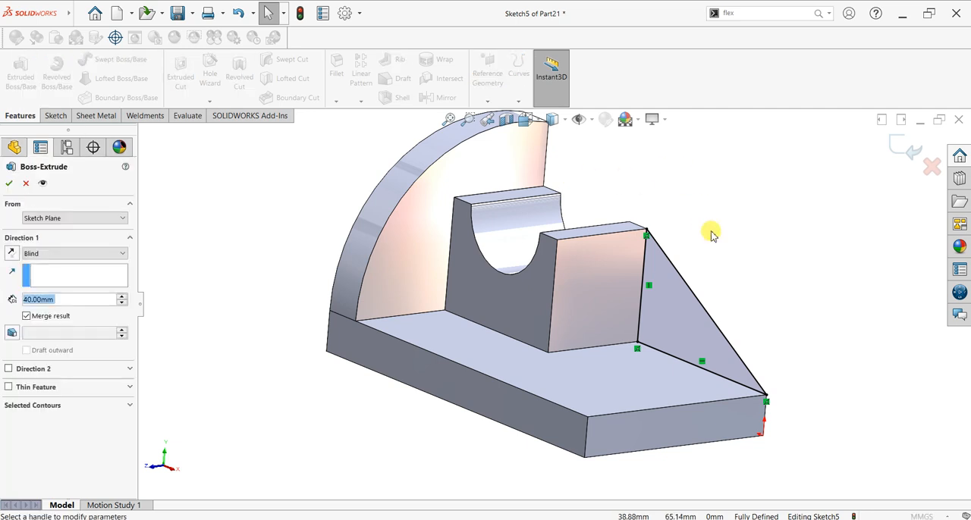
{"action": "left_click", "coordinate": [15, 255]}
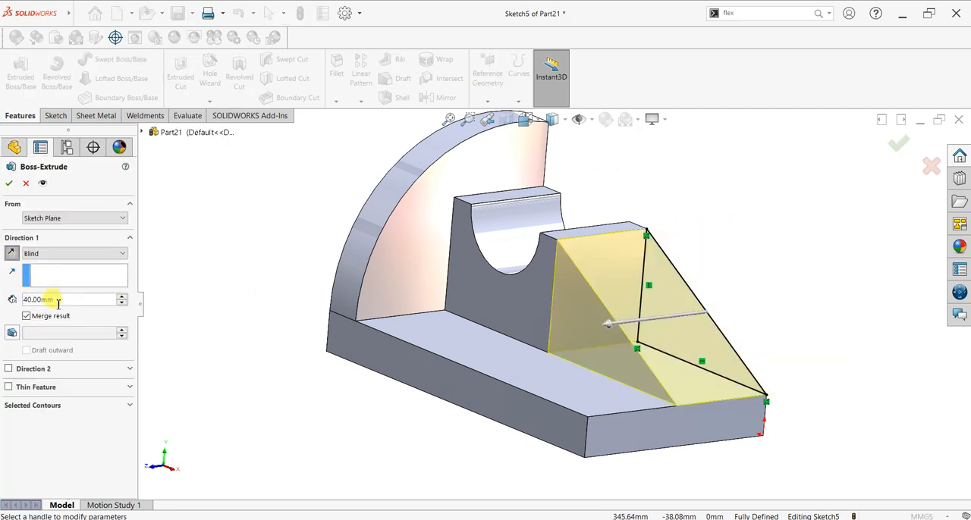
{"action": "type", "text": "10"}
{"action": "key", "text": "Return"}
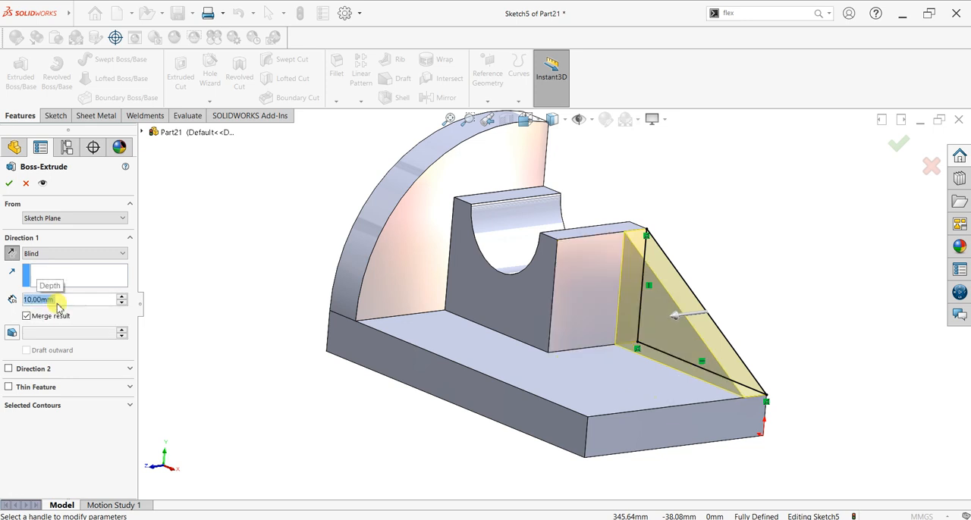
{"action": "left_click", "coordinate": [9, 184]}
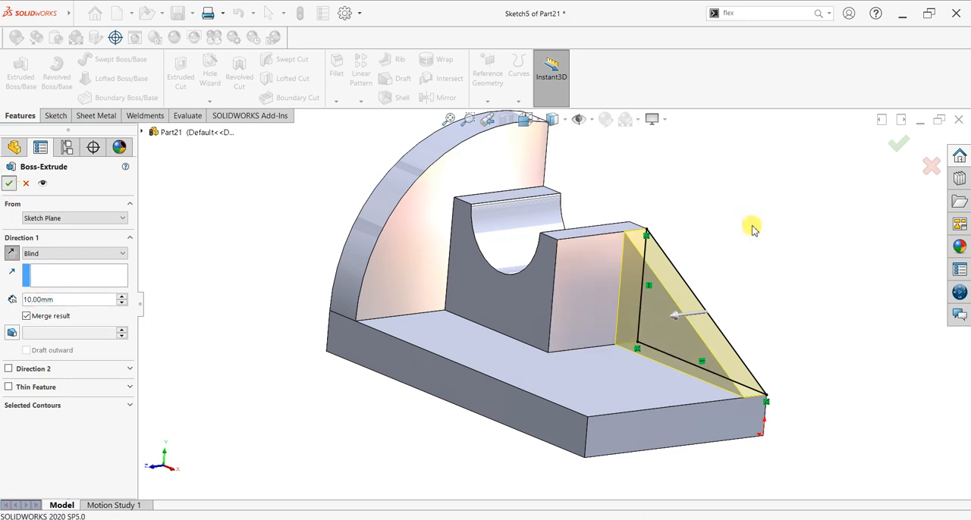
Step: Examine the finished bracket as a whole in the isometric view
{"action": "scroll", "coordinate": [730, 225], "scroll_direction": "up", "scroll_amount": 2}
{"action": "scroll", "coordinate": [728, 225], "scroll_direction": "down", "scroll_amount": 2}
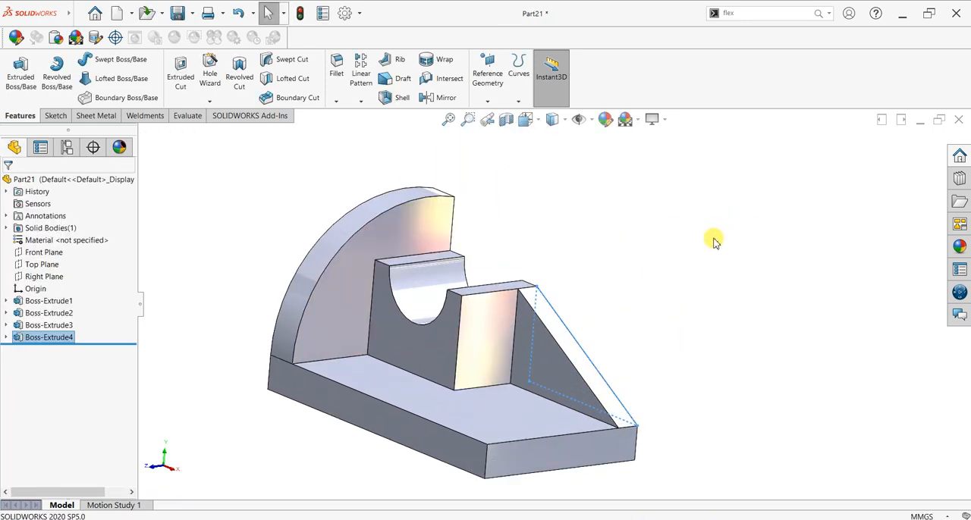
{"action": "mouse_move", "coordinate": [716, 330]}
{"action": "middle_mouse_down"}
{"action": "mouse_move", "coordinate": [709, 321]}
{"action": "mouse_move", "coordinate": [717, 328]}
{"action": "middle_mouse_up"}
{"action": "key", "text": "space"}
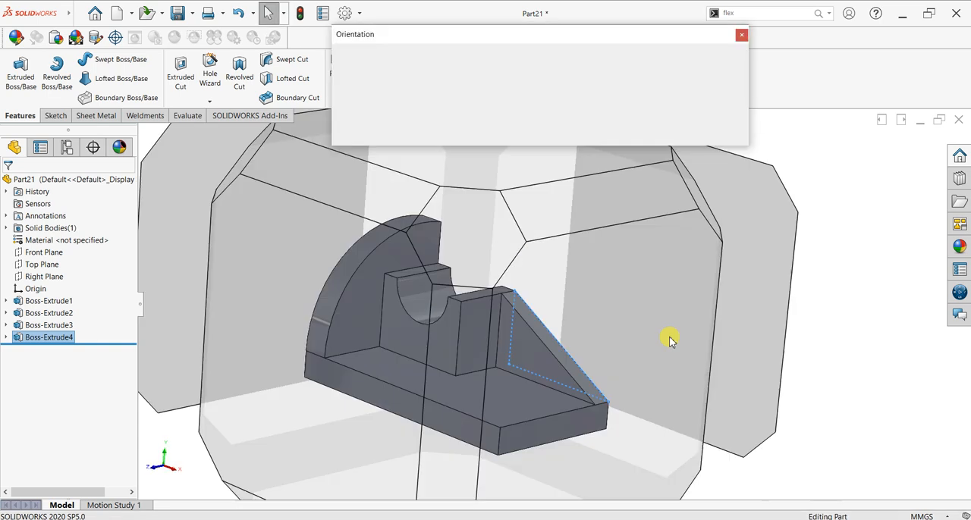
{"action": "key", "text": "Escape"}
{"action": "key", "text": "ctrl+7"}
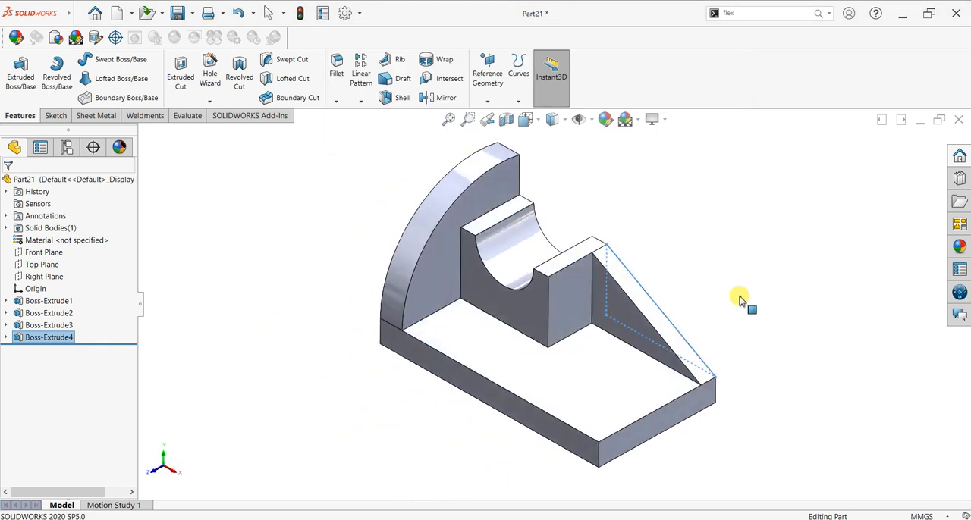
{"action": "left_click", "coordinate": [807, 303]}
{"action": "key", "text": "z"}
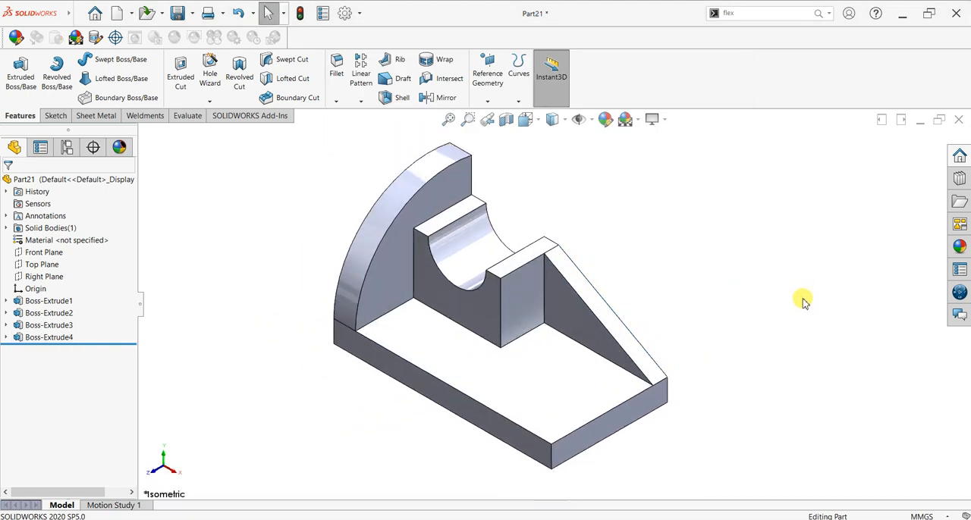
Step: Apply a dark navy colour with RGB values 0, 13, 30 to the whole part
{"action": "left_click", "coordinate": [606, 118]}
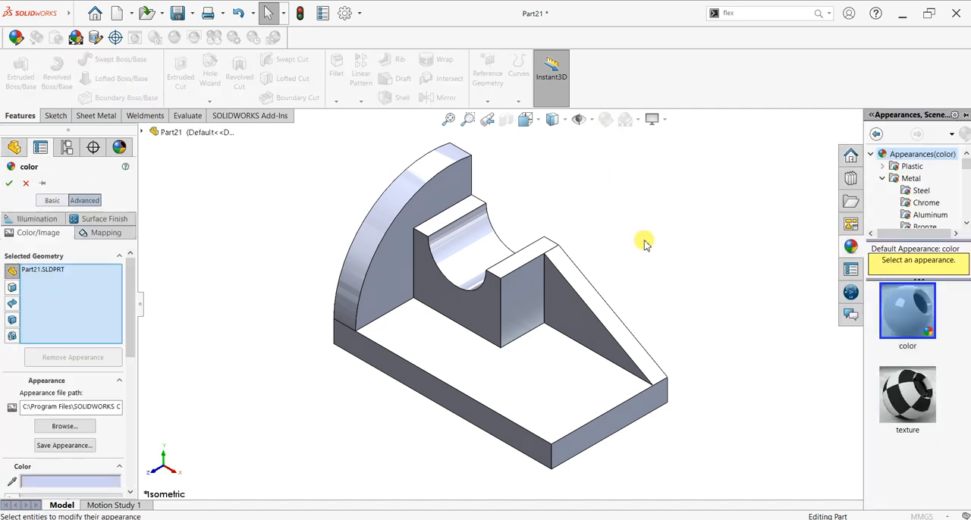
{"action": "left_click_drag", "start_coordinate": [132, 353], "coordinate": [134, 405]}
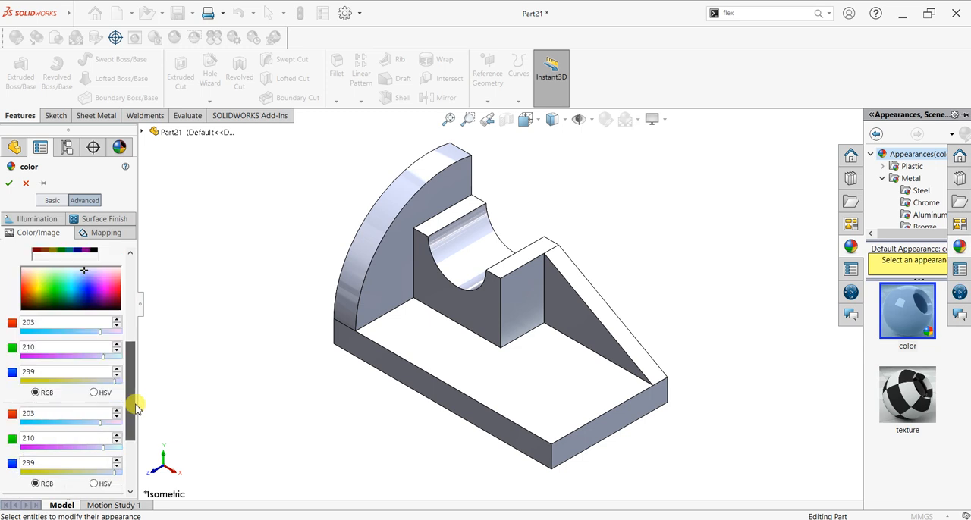
{"action": "left_click", "coordinate": [80, 311]}
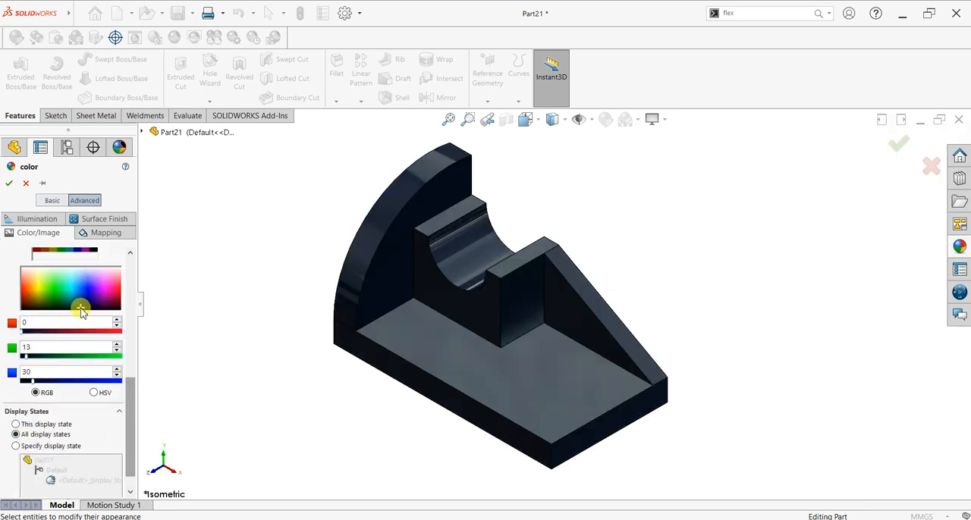
{"action": "left_click", "coordinate": [9, 183]}
{"action": "left_click", "coordinate": [605, 121]}
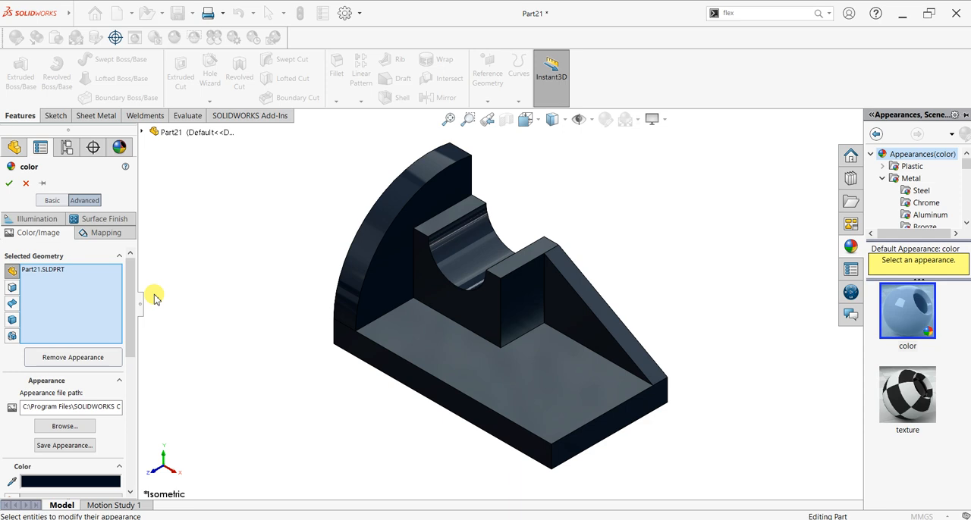
{"action": "mouse_move", "coordinate": [130, 329]}
{"action": "left_mouse_down"}
{"action": "mouse_move", "coordinate": [130, 353]}
{"action": "mouse_move", "coordinate": [132, 336]}
{"action": "left_mouse_up"}
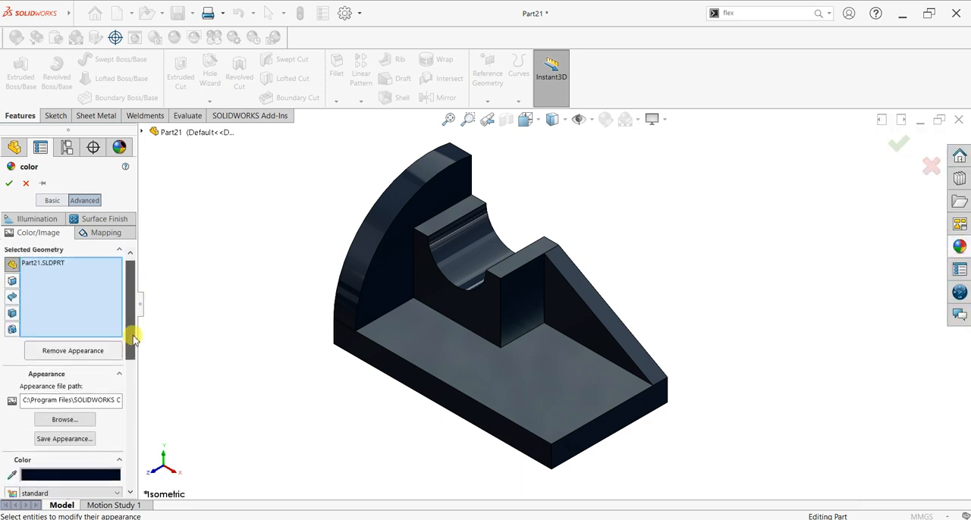
{"action": "left_click", "coordinate": [11, 283]}
{"action": "left_click", "coordinate": [450, 255]}
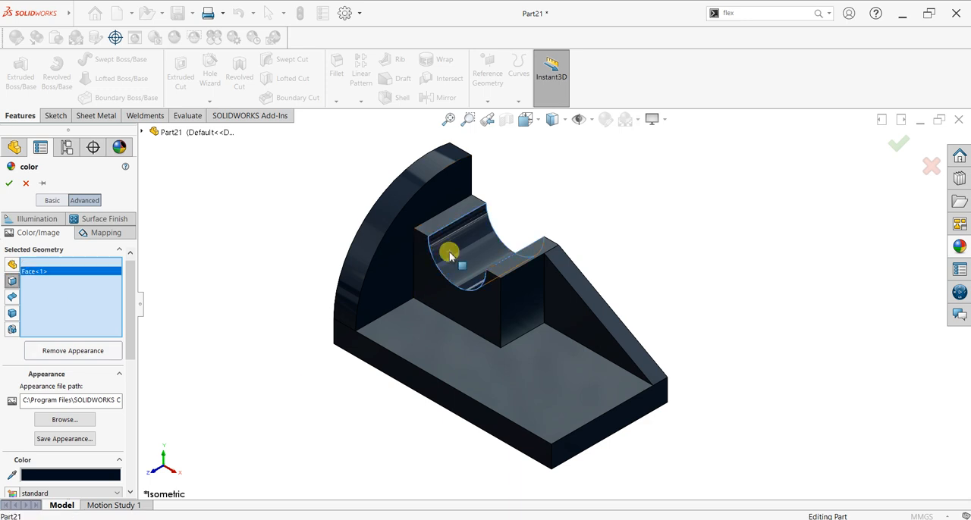
{"action": "left_click", "coordinate": [381, 216]}
{"action": "left_click", "coordinate": [363, 348]}
{"action": "left_click", "coordinate": [561, 266]}
{"action": "left_click", "coordinate": [612, 418]}
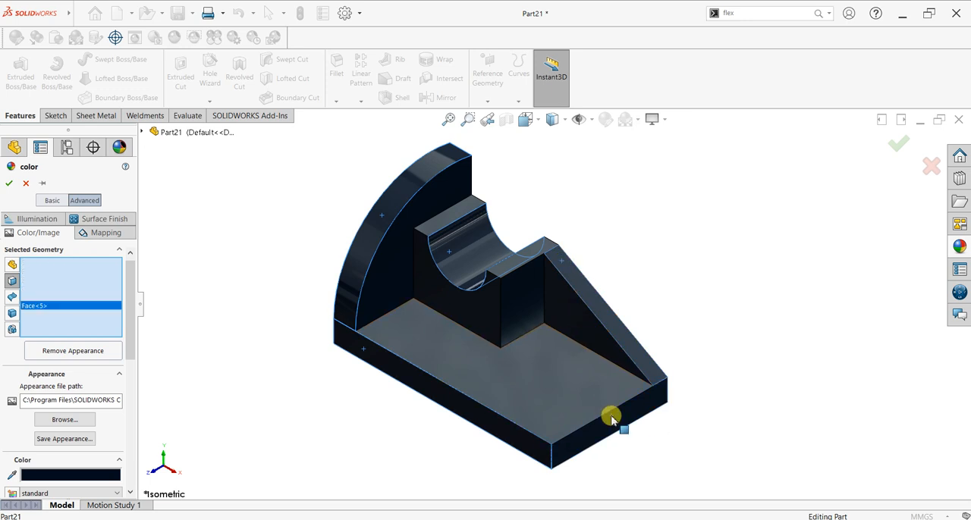
{"action": "left_click_drag", "start_coordinate": [136, 346], "coordinate": [130, 404]}
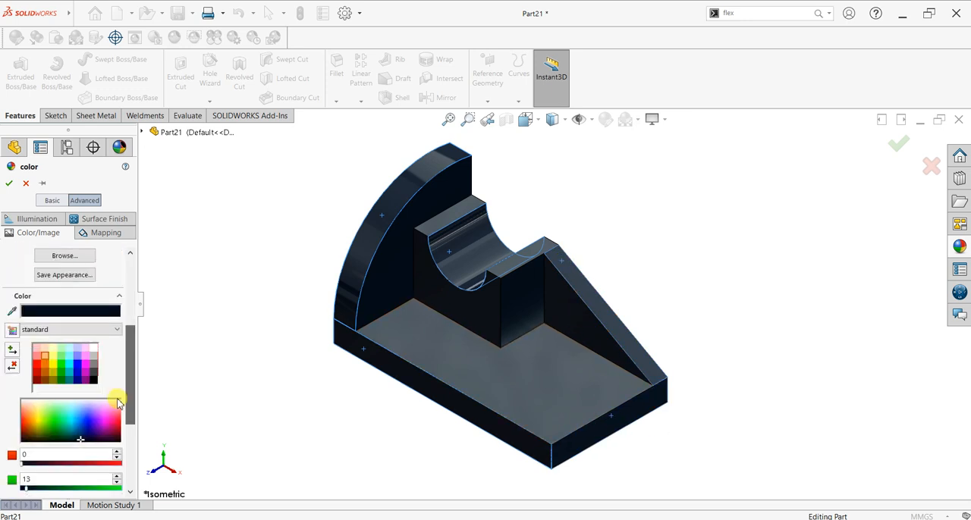
{"action": "left_click", "coordinate": [93, 349]}
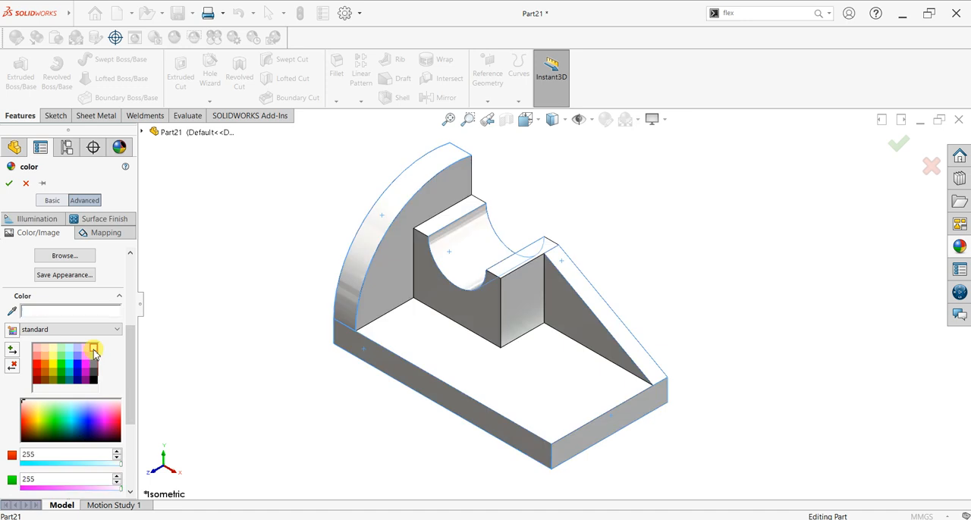
{"action": "left_click_drag", "start_coordinate": [130, 342], "coordinate": [133, 282]}
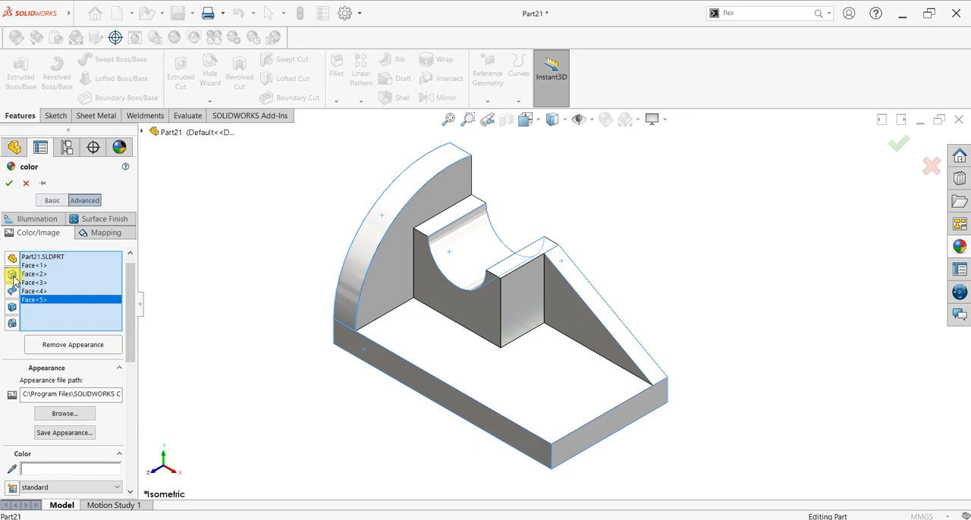
{"action": "left_click", "coordinate": [26, 183]}
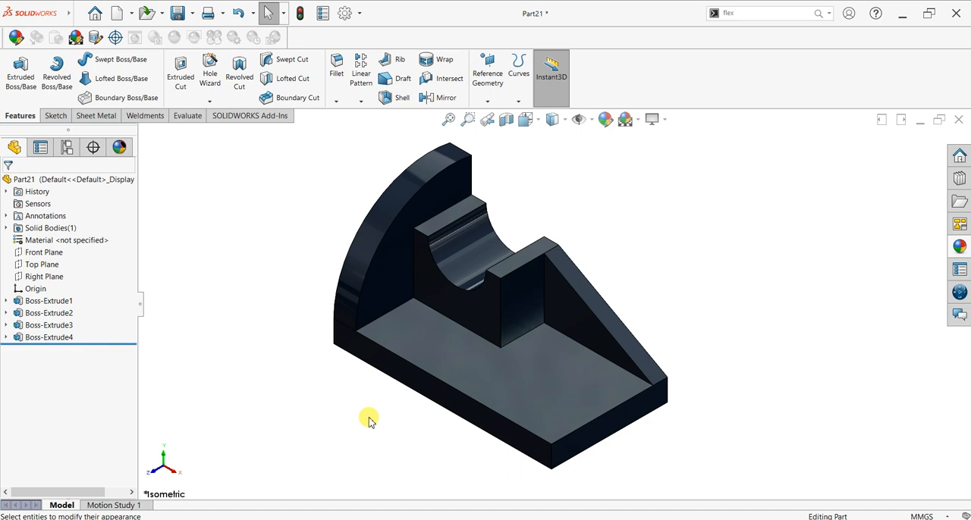
Step: Apply white high gloss plastic to the base plate's upper face, the block's curved notch face and the upright wall's inner face
{"action": "left_click", "coordinate": [959, 251]}
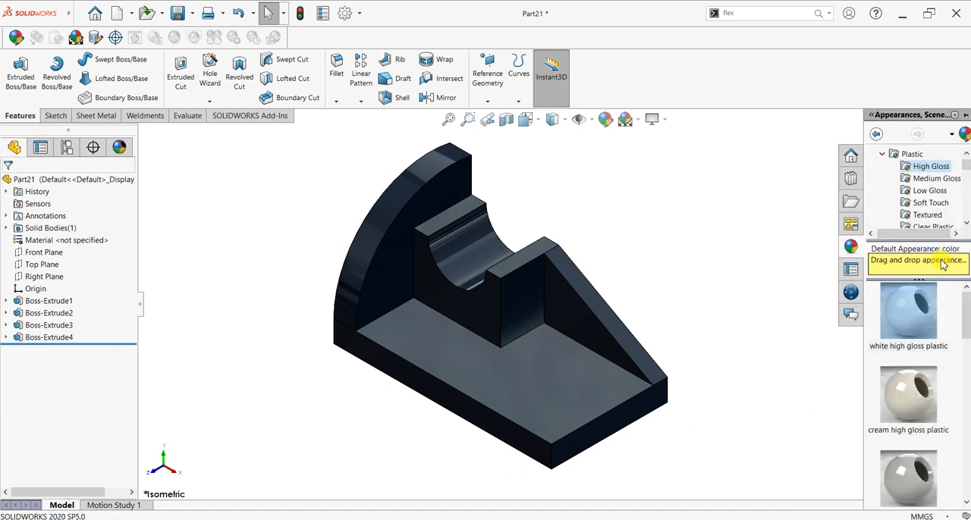
{"action": "left_click_drag", "start_coordinate": [899, 317], "coordinate": [559, 381]}
{"action": "left_click", "coordinate": [559, 382]}
{"action": "left_click", "coordinate": [960, 247]}
{"action": "left_click_drag", "start_coordinate": [855, 247], "coordinate": [481, 263]}
{"action": "left_click", "coordinate": [481, 261]}
{"action": "left_click", "coordinate": [961, 245]}
{"action": "left_click_drag", "start_coordinate": [838, 321], "coordinate": [427, 198]}
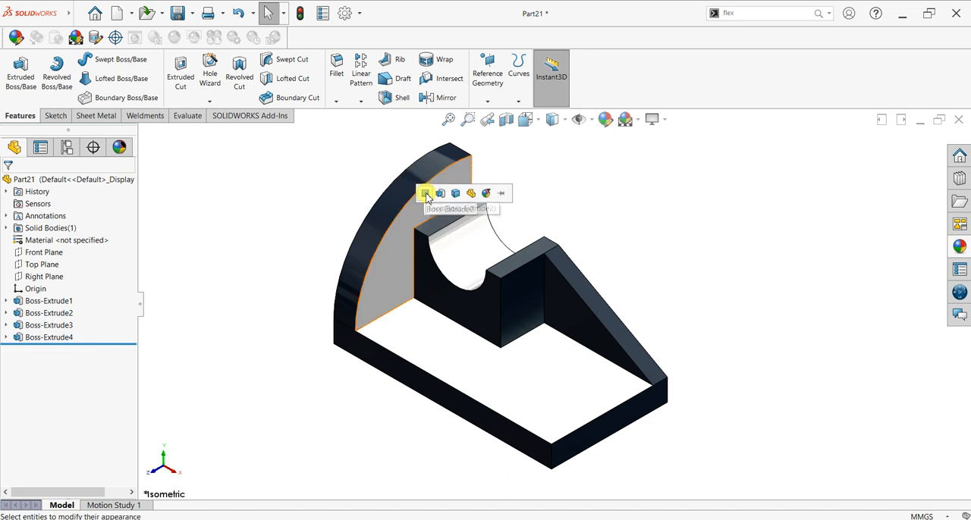
Step: On the base plate's upper face, sketch three circles about 10 to 11 mm in diameter: two along the front edge and one near the rib
{"action": "left_click", "coordinate": [546, 424]}
{"action": "key", "text": "ctrl+8"}
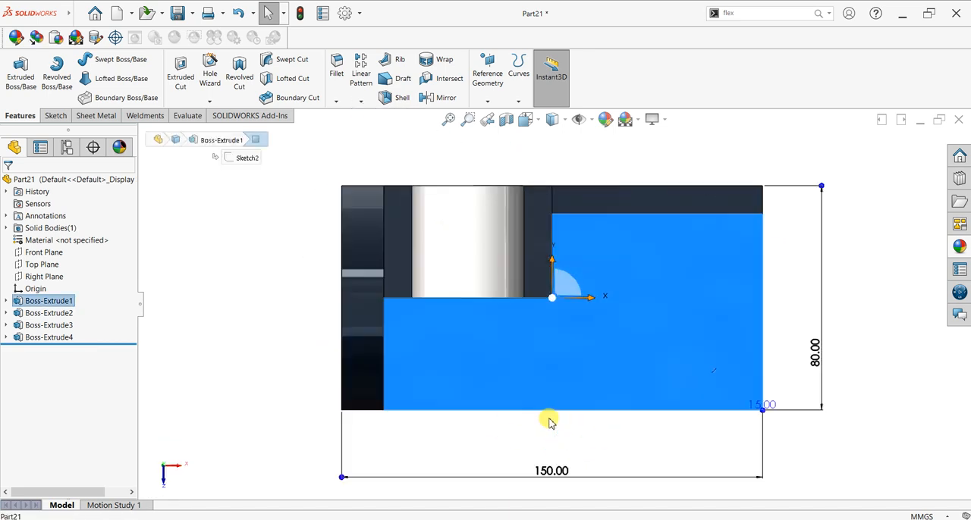
{"action": "scroll", "coordinate": [941, 320], "scroll_direction": "down", "scroll_amount": 1}
{"action": "left_click", "coordinate": [55, 115]}
{"action": "left_click", "coordinate": [16, 72]}
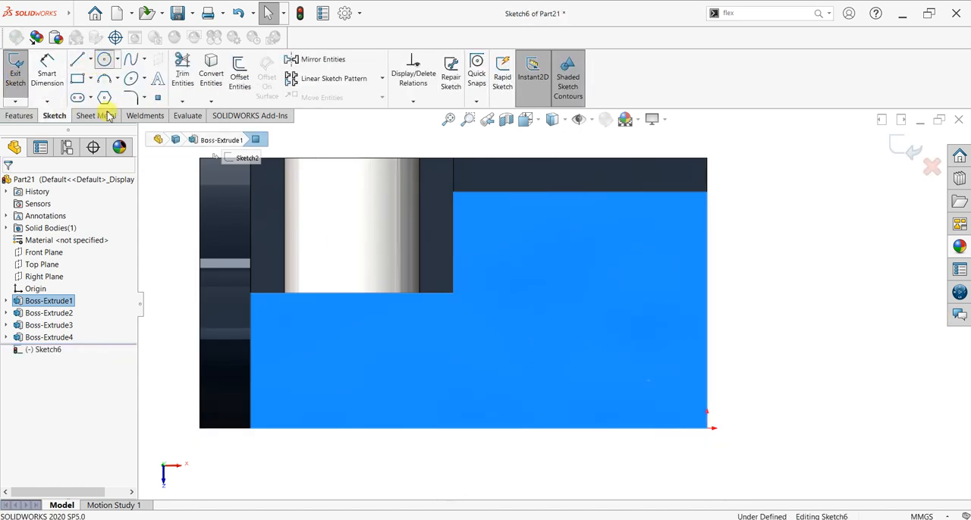
{"action": "left_click", "coordinate": [105, 60]}
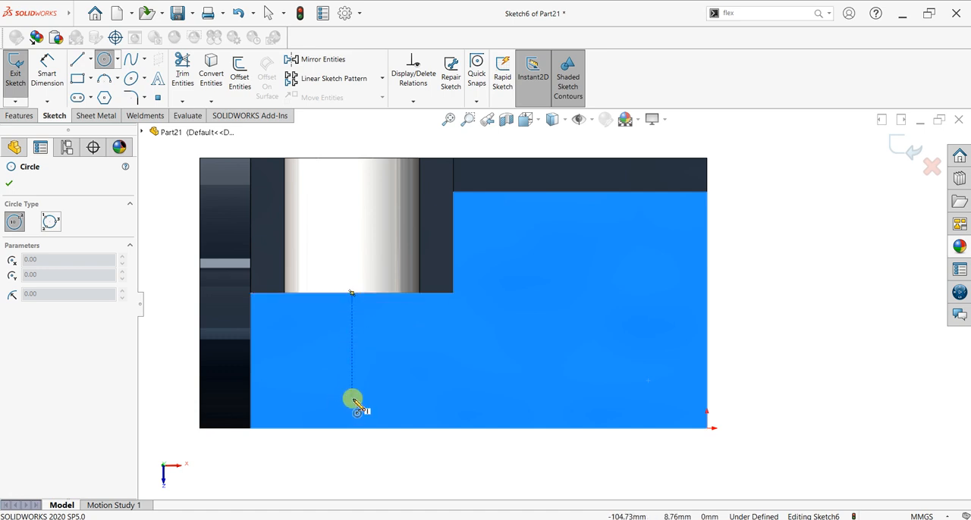
{"action": "left_click_drag", "start_coordinate": [351, 396], "coordinate": [364, 409]}
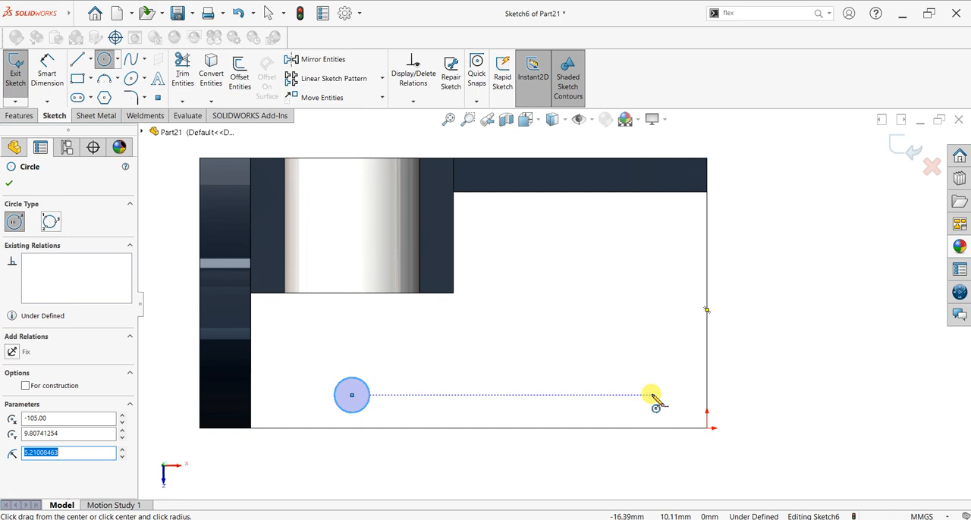
{"action": "left_click_drag", "start_coordinate": [658, 395], "coordinate": [667, 407]}
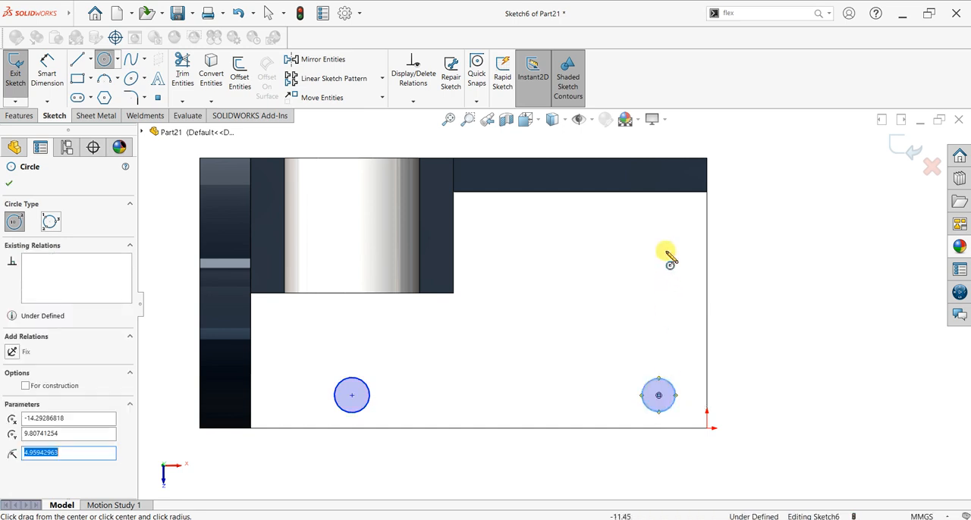
{"action": "left_click_drag", "start_coordinate": [659, 225], "coordinate": [667, 239]}
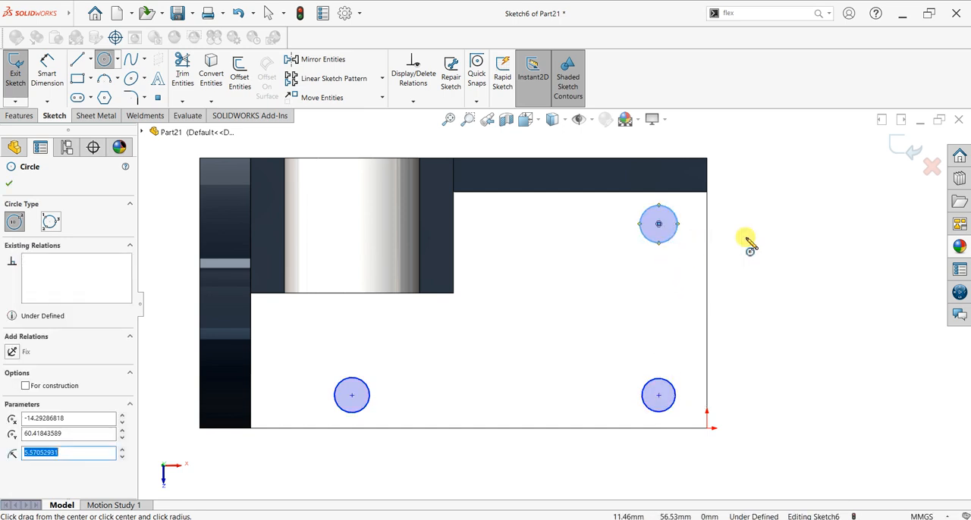
{"action": "key", "text": "Escape"}
Step: Make the three circles equal in size
{"action": "left_click_drag", "start_coordinate": [769, 171], "coordinate": [248, 497]}
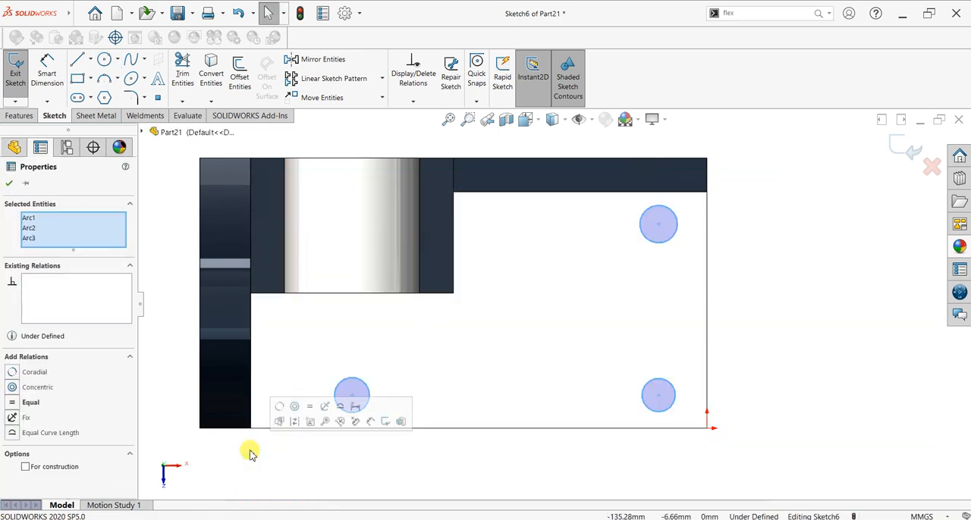
{"action": "left_click", "coordinate": [16, 405]}
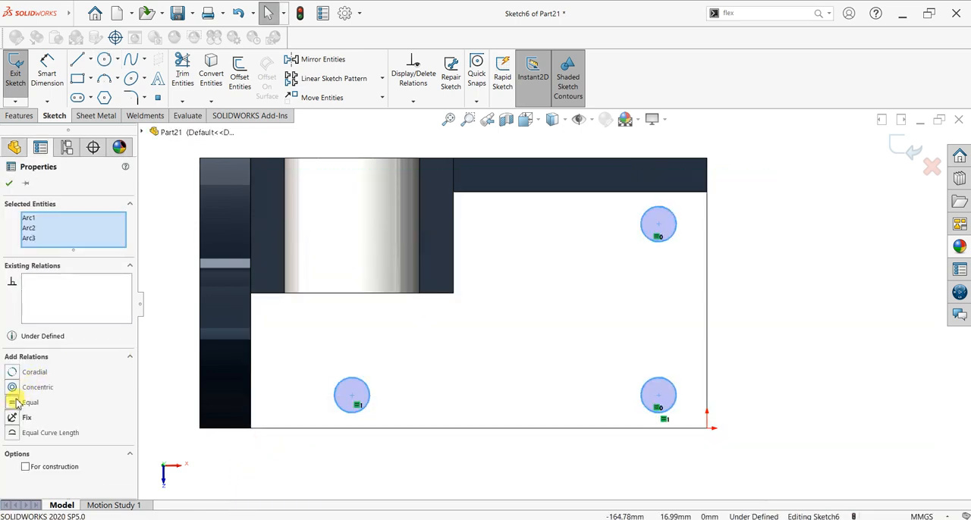
{"action": "left_click", "coordinate": [9, 187]}
Step: Dimension the centre of the circle nearest the upright wall 30 mm from the wall's inner edge
{"action": "left_click", "coordinate": [45, 70]}
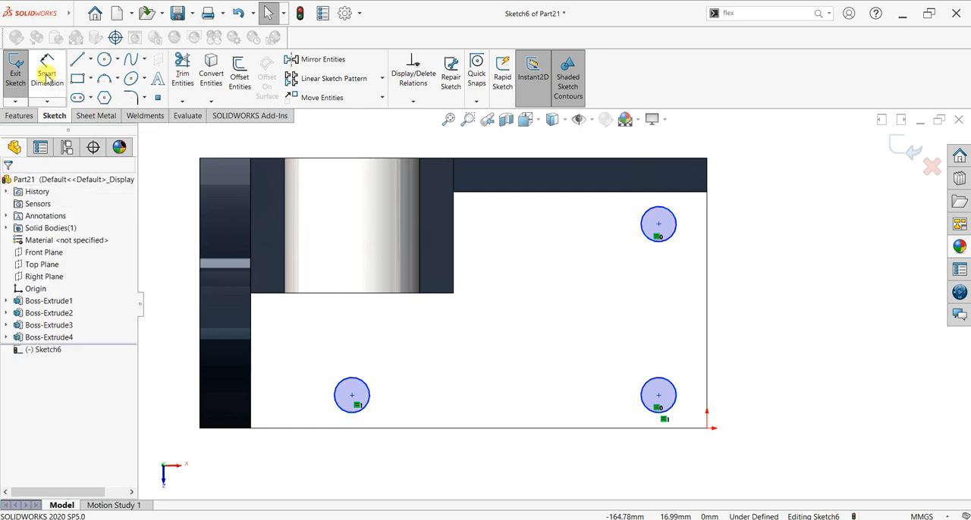
{"action": "left_click", "coordinate": [334, 402]}
{"action": "left_click", "coordinate": [252, 399]}
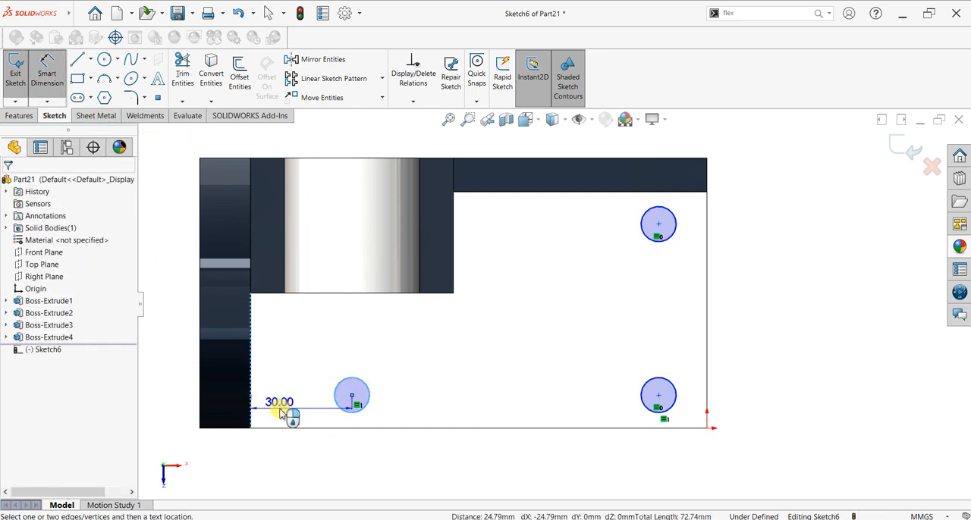
{"action": "left_click", "coordinate": [283, 412]}
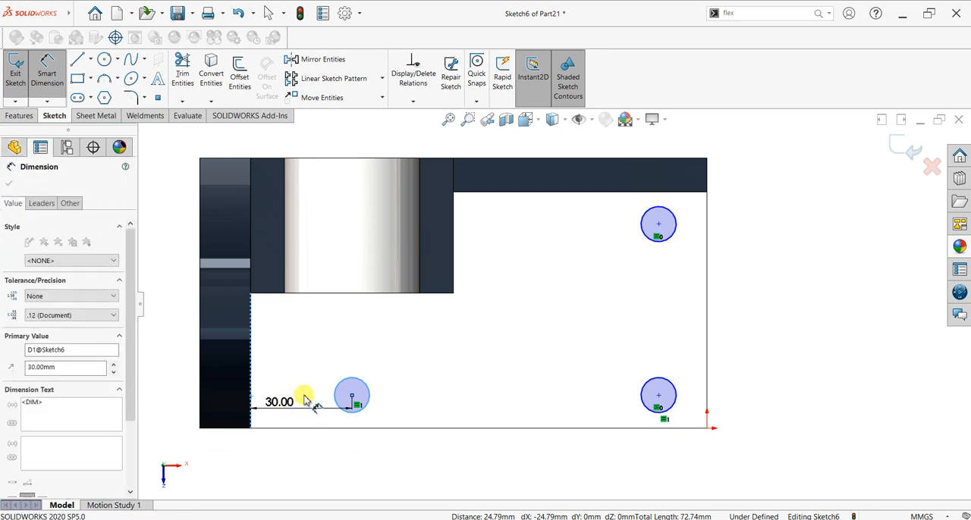
{"action": "key", "text": "Return"}
Step: Set the centres of the other two circles 30 mm from the base plate's free end edge
{"action": "left_click", "coordinate": [676, 395]}
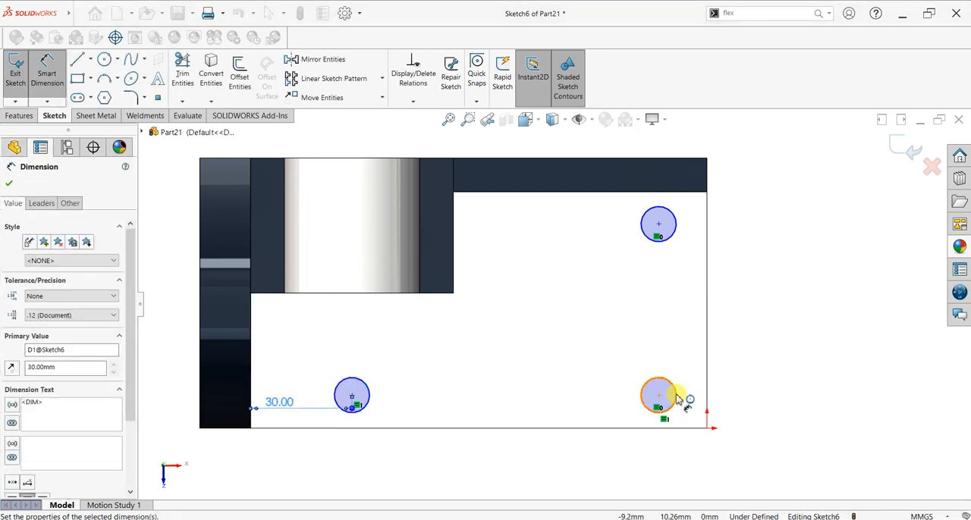
{"action": "left_click", "coordinate": [707, 398]}
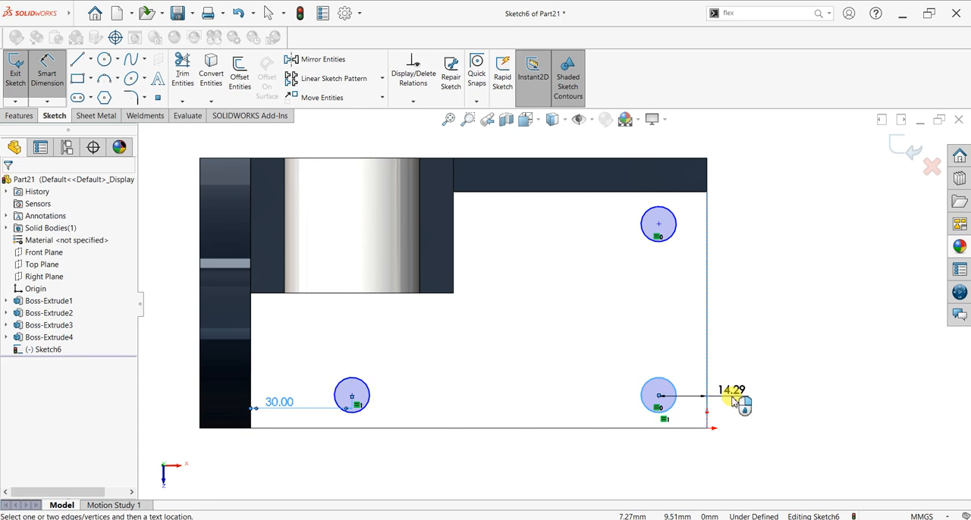
{"action": "left_click", "coordinate": [733, 400]}
{"action": "type", "text": "30"}
{"action": "key", "text": "Return"}
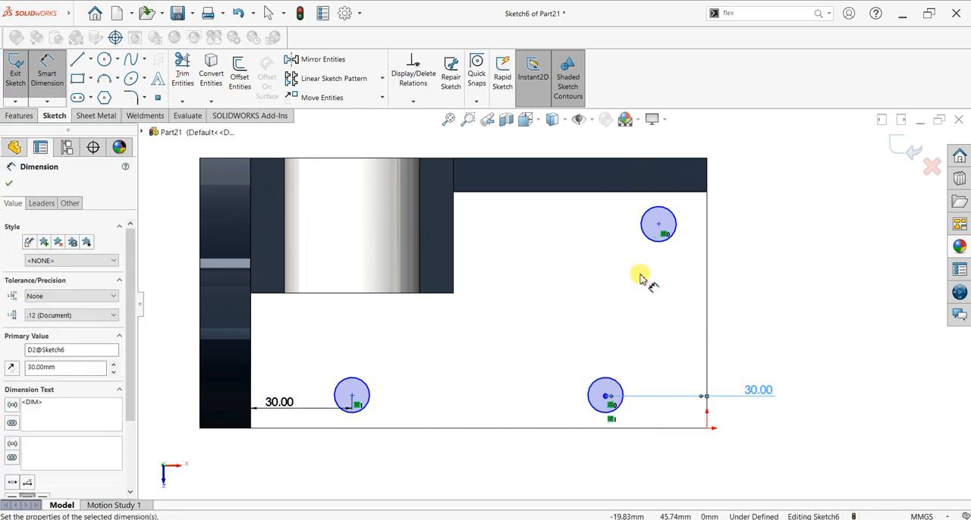
{"action": "left_click", "coordinate": [676, 229]}
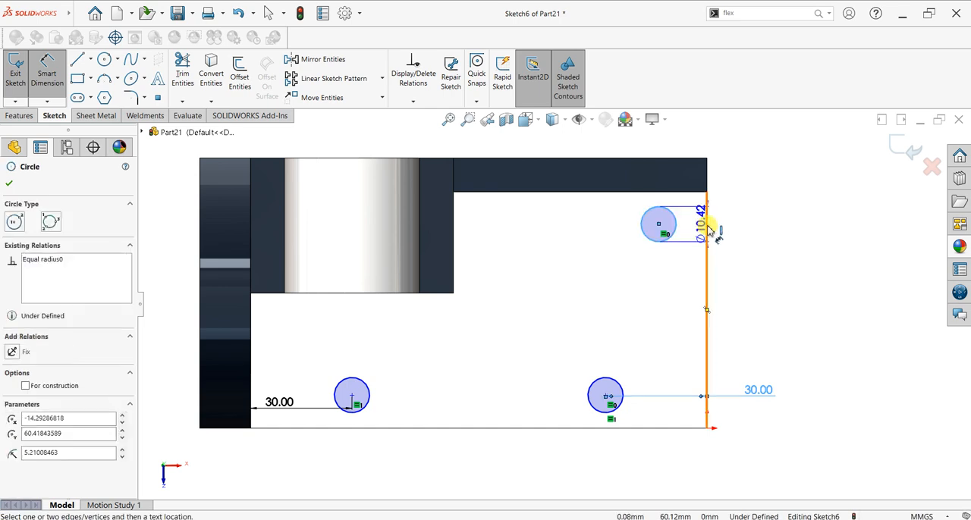
{"action": "left_click", "coordinate": [707, 229]}
{"action": "left_click", "coordinate": [738, 237]}
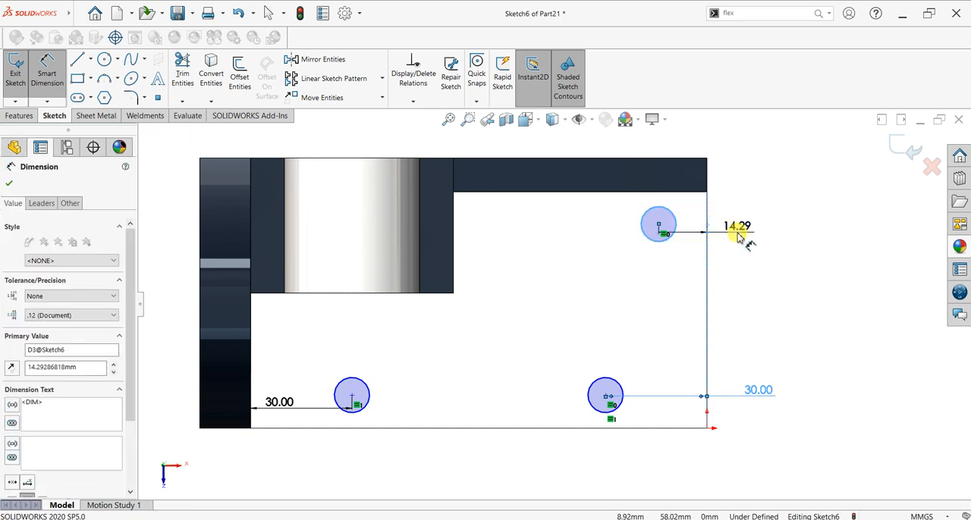
{"action": "key", "text": "Return"}
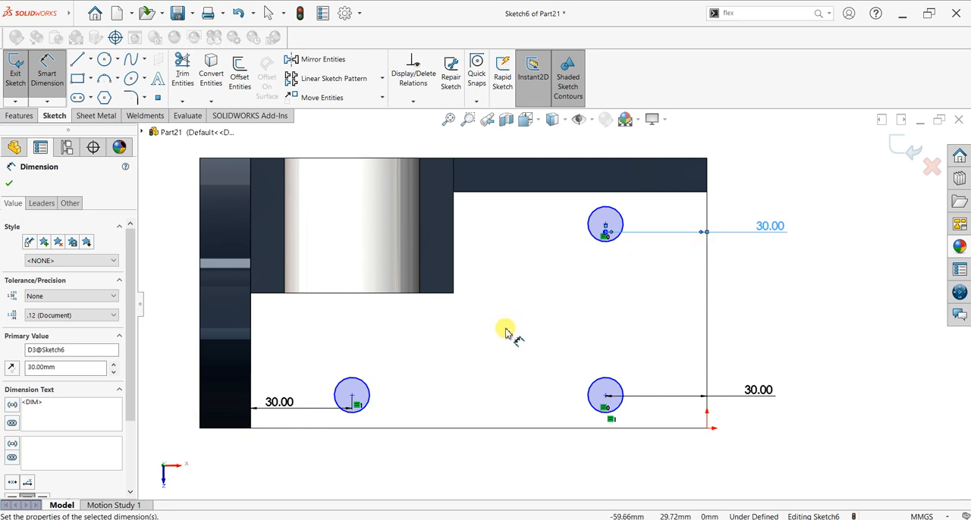
Step: Set the centres of the two circles along the front of the base plate 15 mm from its long front edge
{"action": "left_click", "coordinate": [364, 425]}
{"action": "left_click", "coordinate": [368, 428]}
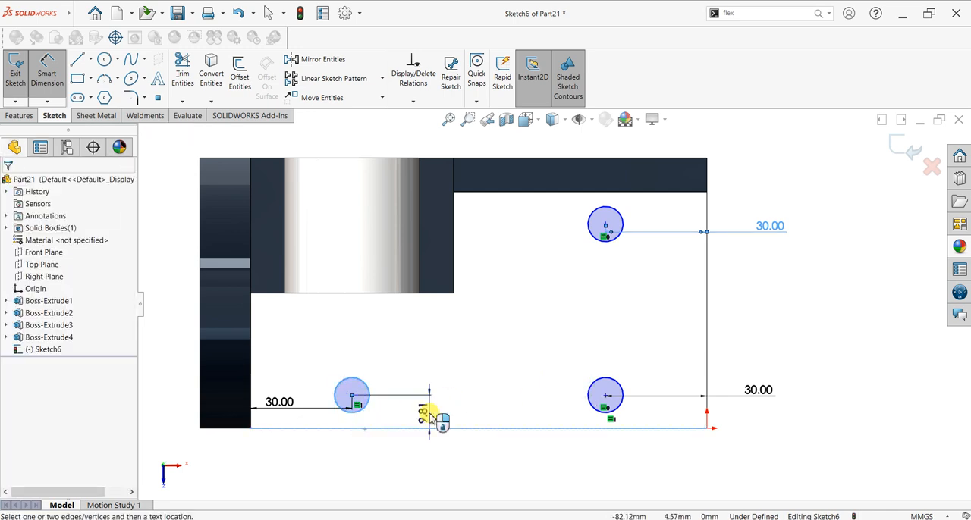
{"action": "left_click", "coordinate": [428, 415]}
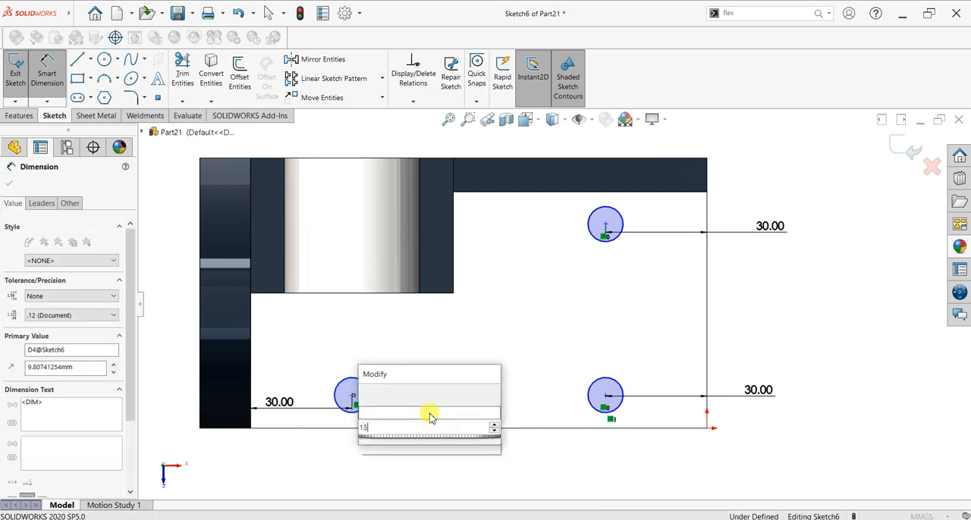
{"action": "type", "text": "15"}
{"action": "key", "text": "Return"}
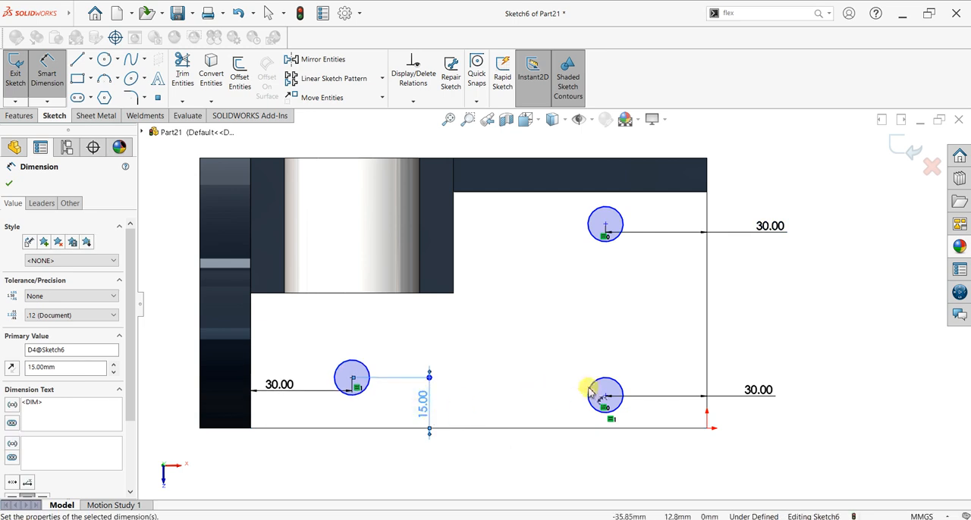
{"action": "left_click", "coordinate": [600, 414]}
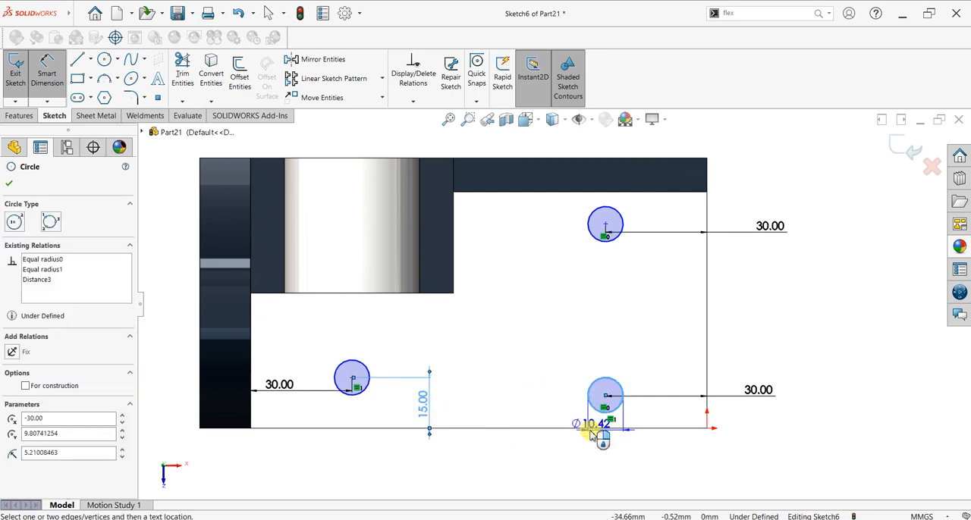
{"action": "left_click", "coordinate": [590, 429]}
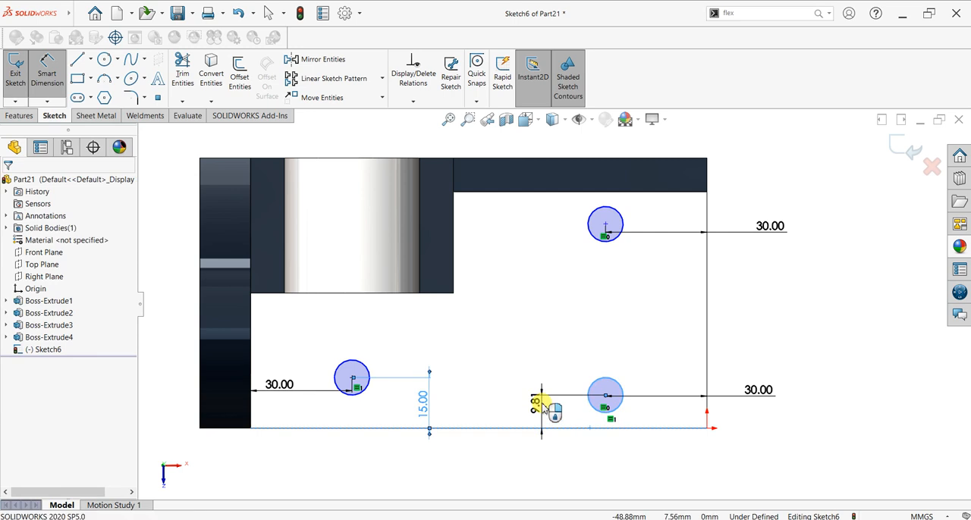
{"action": "left_click", "coordinate": [539, 405]}
{"action": "type", "text": "15"}
{"action": "key", "text": "Return"}
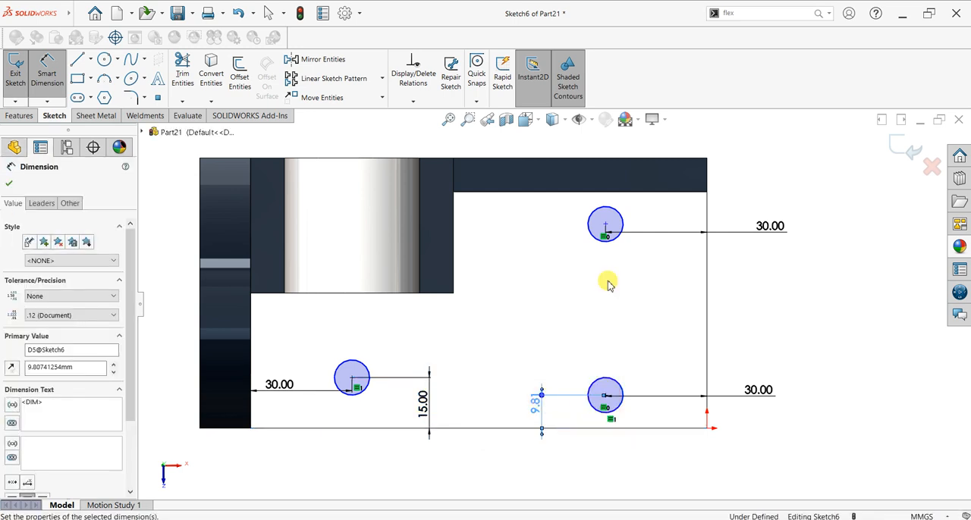
Step: Set the centre of the circle near the rib 15 mm from the rib's lower edge
{"action": "left_click", "coordinate": [601, 199]}
{"action": "left_click", "coordinate": [602, 192]}
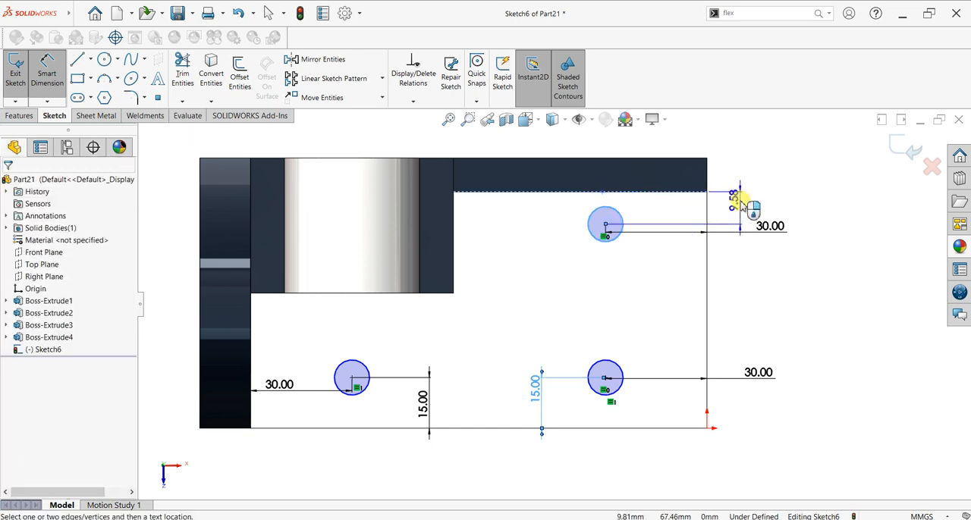
{"action": "left_click", "coordinate": [742, 205]}
{"action": "type", "text": "15.00mm"}
{"action": "key", "text": "Return"}
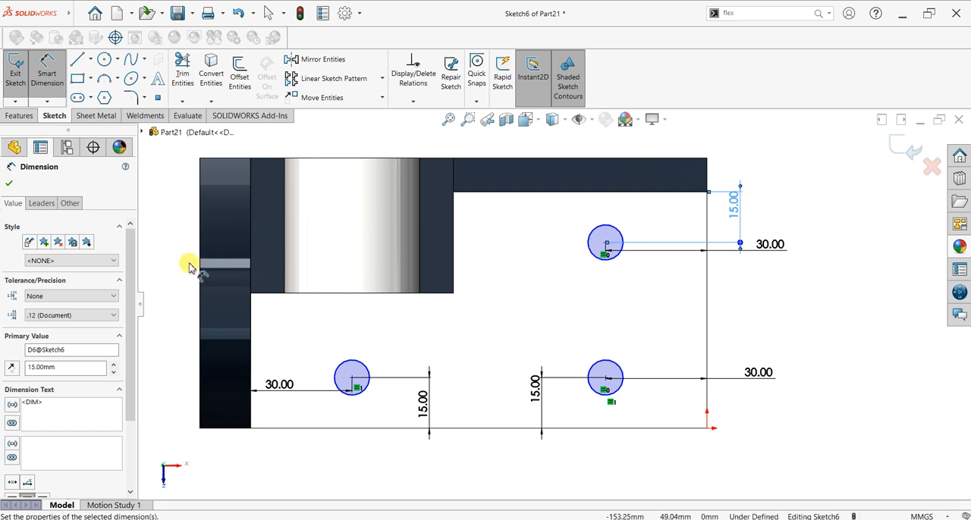
Step: Set the diameter of the circle nearest the base plate's front free-end corner to 10 mm
{"action": "left_click", "coordinate": [607, 364]}
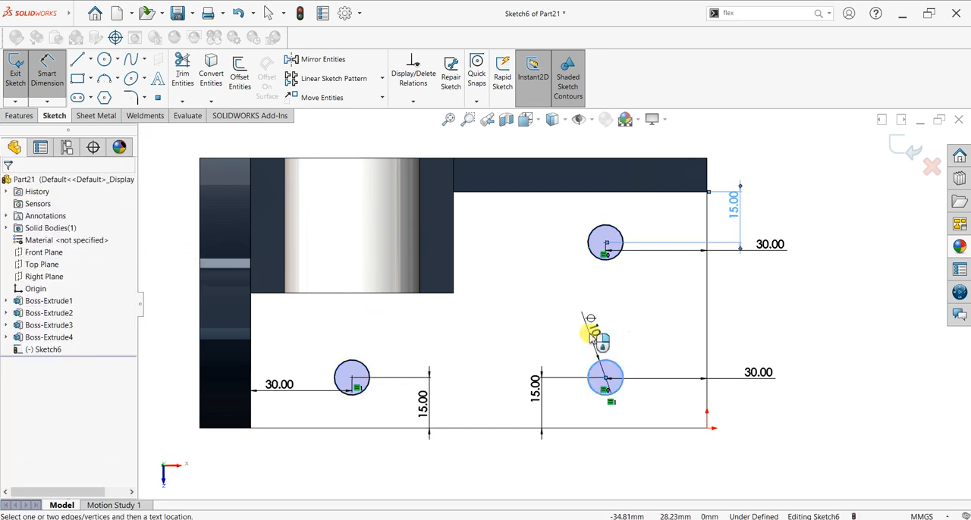
{"action": "left_click", "coordinate": [591, 338]}
{"action": "type", "text": "10"}
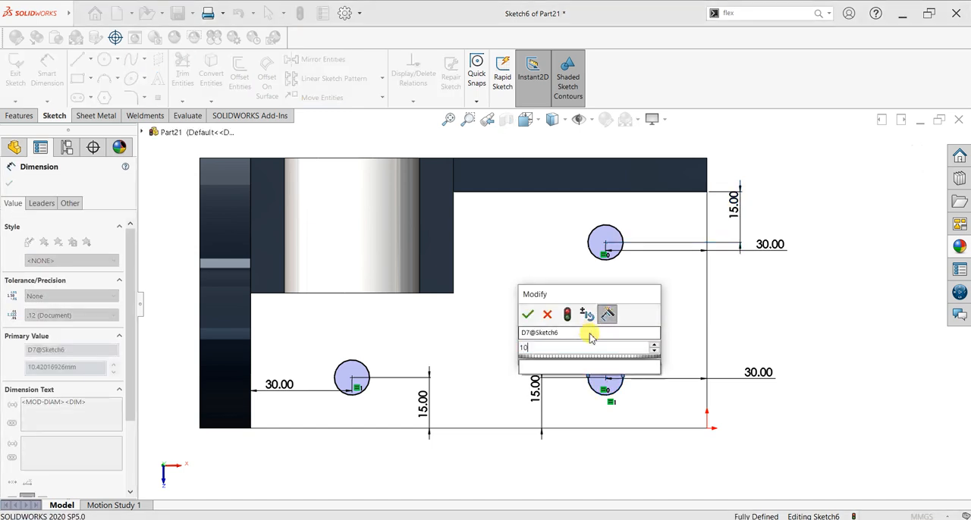
{"action": "key", "text": "Return"}
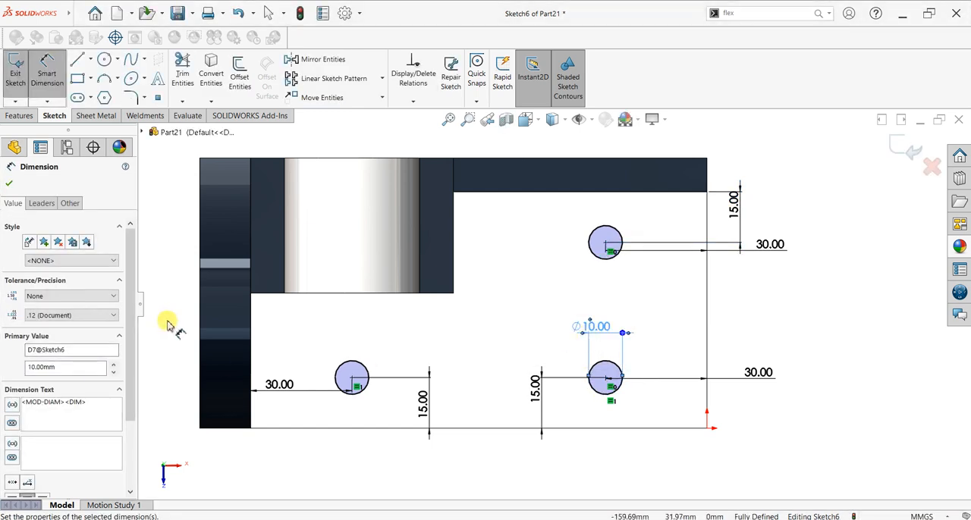
{"action": "left_click", "coordinate": [10, 183]}
Step: Cut the three circles through the base plate with an Extruded Cut using the Through All end condition
{"action": "left_click", "coordinate": [20, 115]}
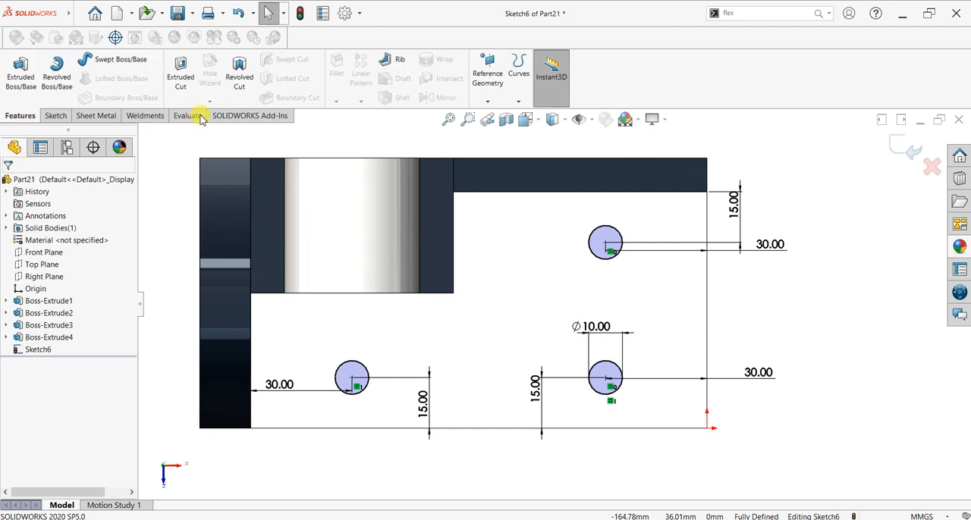
{"action": "left_click", "coordinate": [181, 90]}
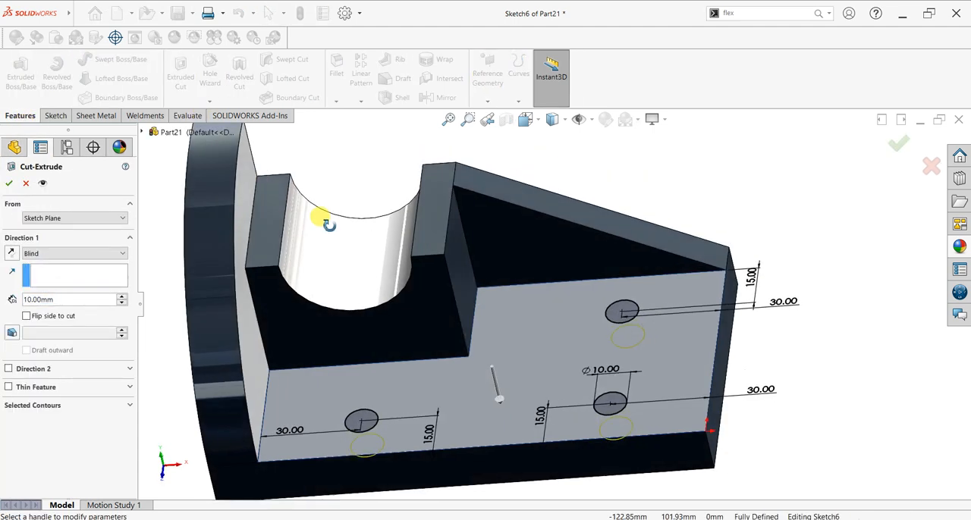
{"action": "left_click", "coordinate": [39, 256]}
{"action": "left_click", "coordinate": [45, 270]}
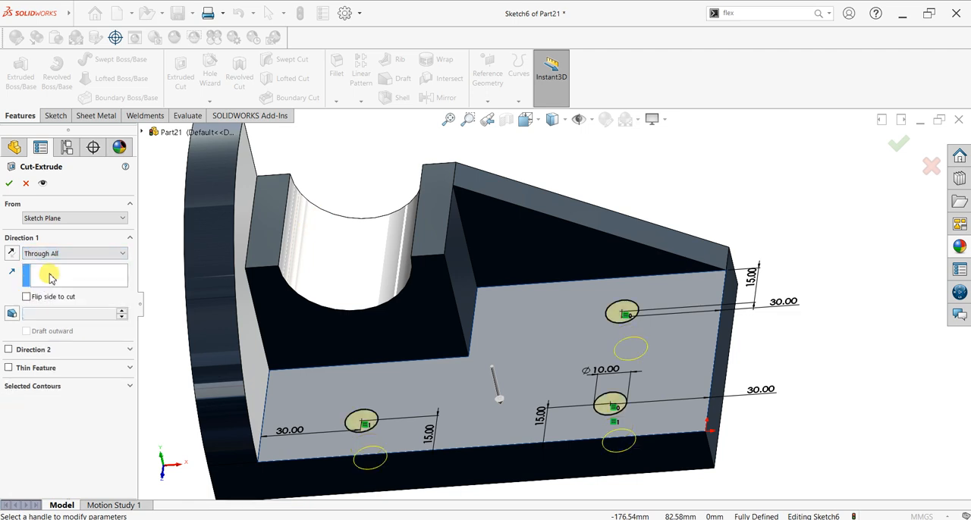
{"action": "left_click", "coordinate": [9, 183]}
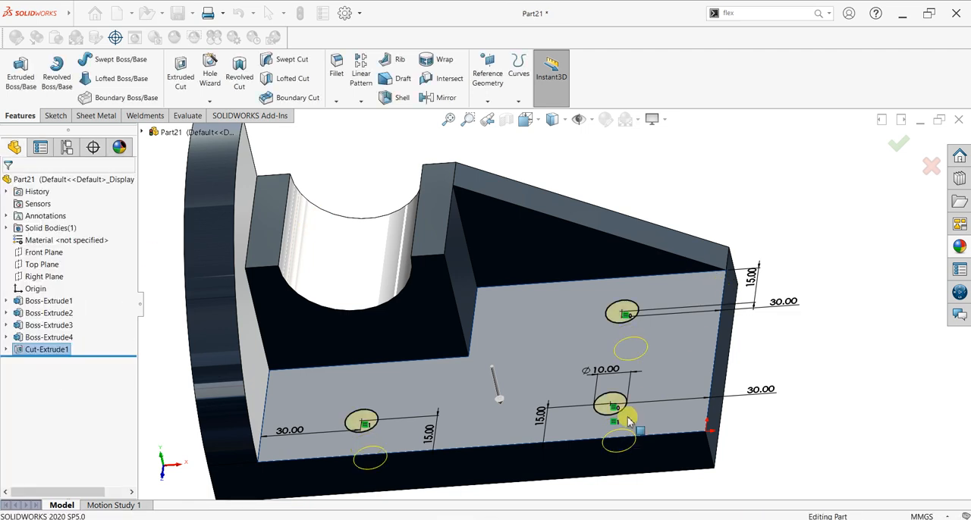
{"action": "middle_click_drag", "start_coordinate": [624, 425], "coordinate": [583, 373]}
{"action": "scroll", "coordinate": [658, 366], "scroll_direction": "up", "scroll_amount": 3}
{"action": "left_click", "coordinate": [687, 285]}
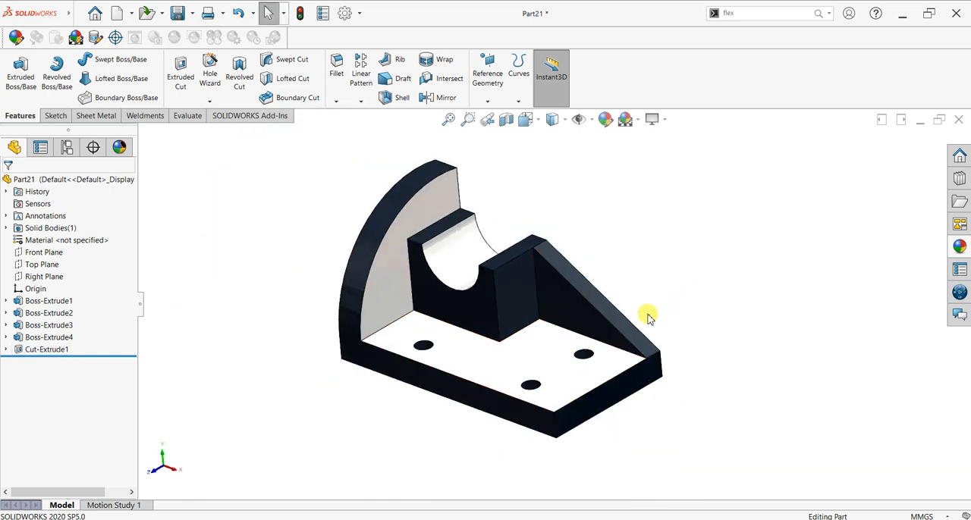
Step: Fillet the vertical edge at the base plate's front free-end corner with a 15 mm radius
{"action": "key", "text": "space"}
{"action": "left_click", "coordinate": [429, 339]}
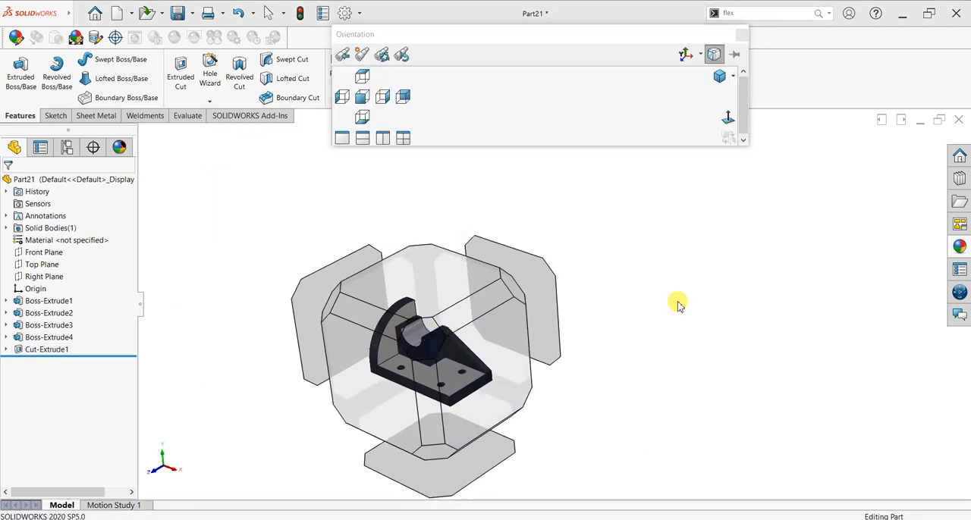
{"action": "scroll", "coordinate": [783, 331], "scroll_direction": "down", "scroll_amount": 2}
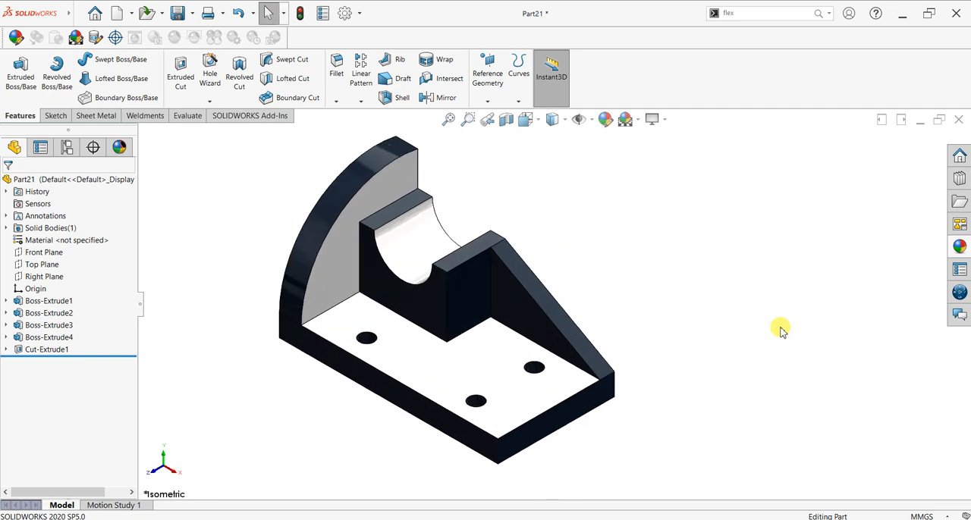
{"action": "left_click", "coordinate": [498, 452]}
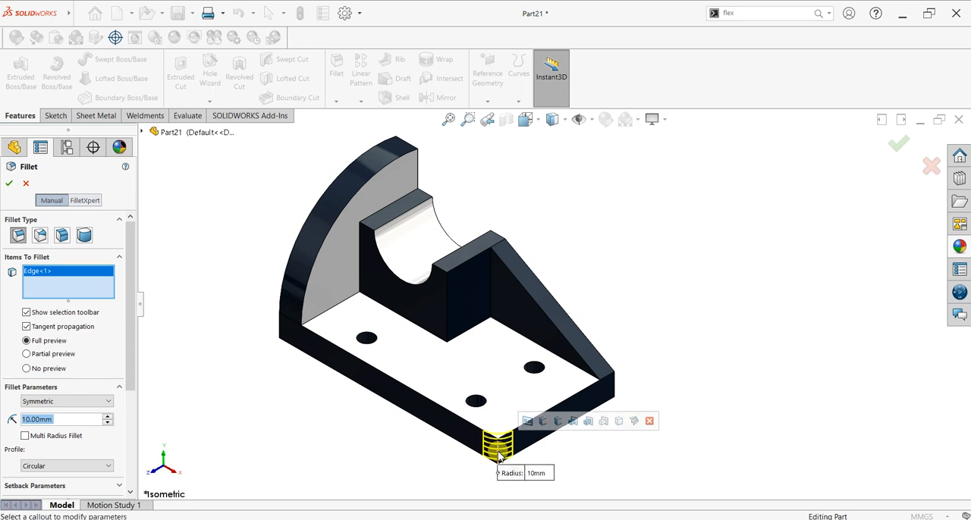
{"action": "type", "text": "2"}
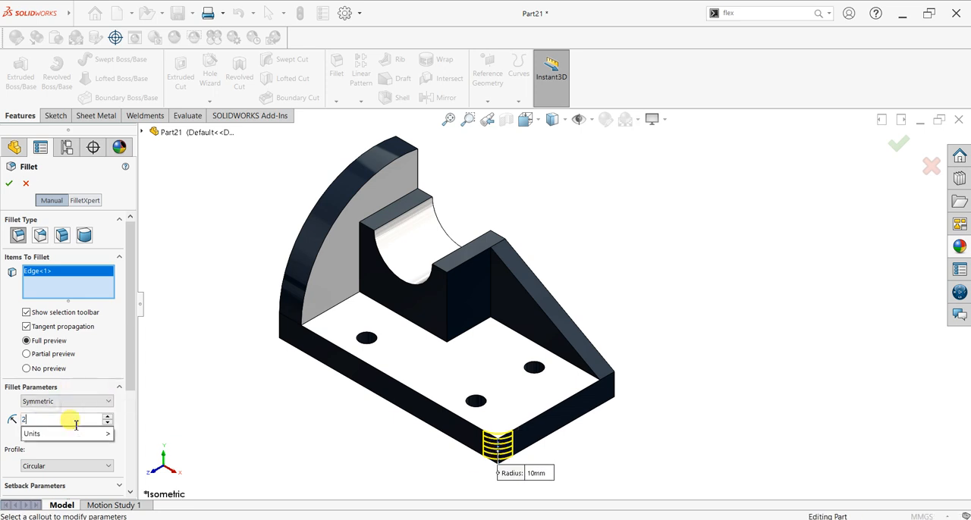
{"action": "key", "text": "BackSpace"}
{"action": "type", "text": "15"}
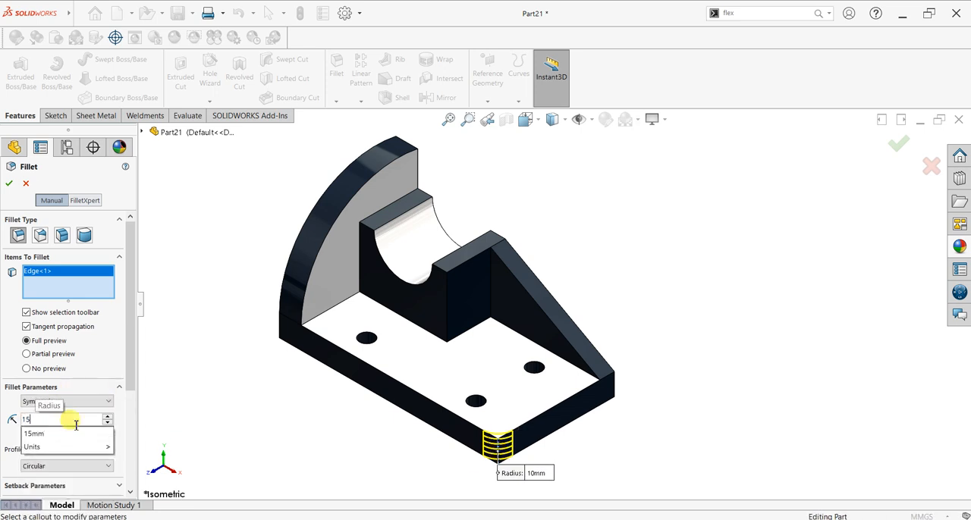
{"action": "key", "text": "Return"}
{"action": "left_click", "coordinate": [6, 185]}
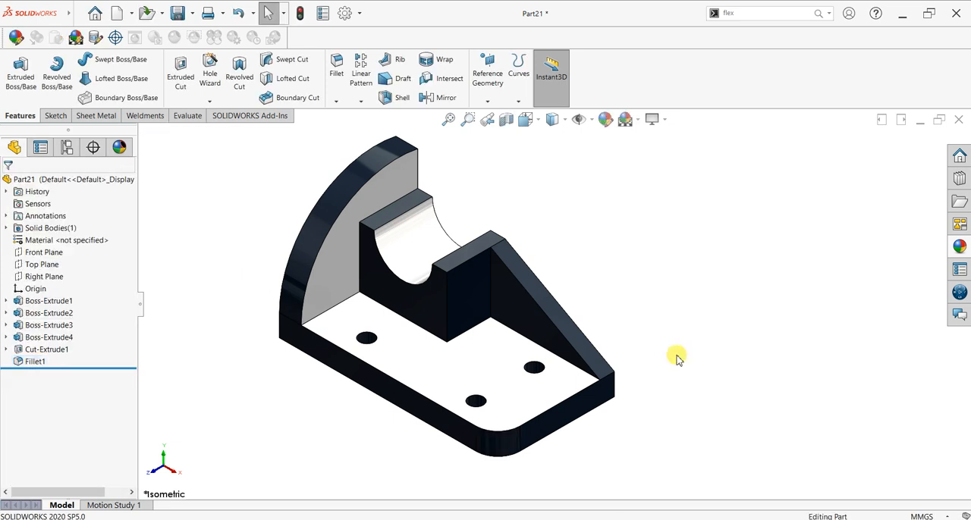